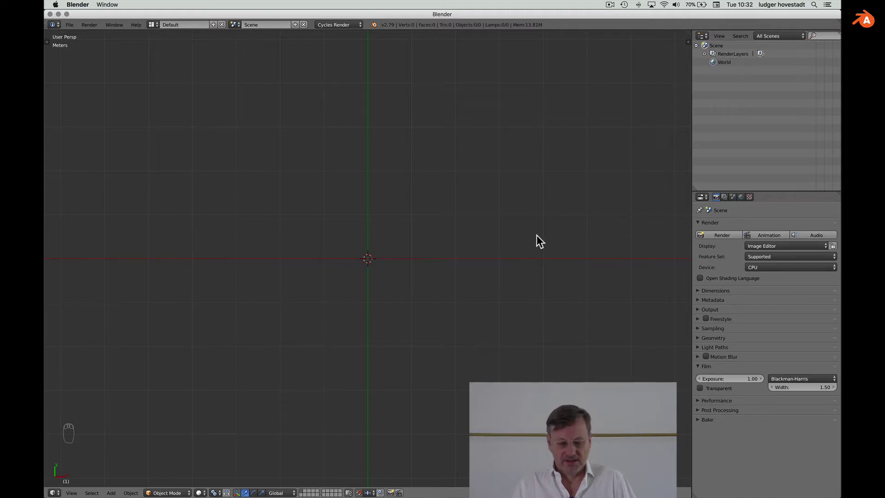
Step: Add a cube mesh at the origin of the empty scene
scroll(537, 235, up, 5)
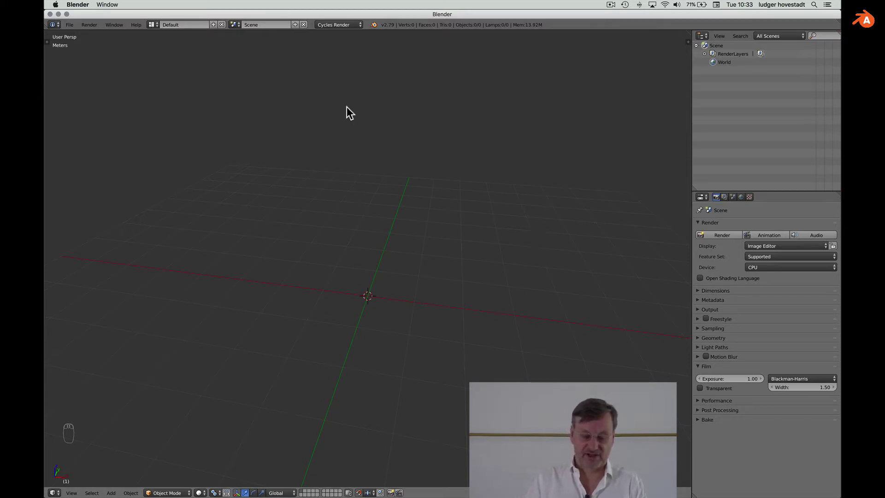
key(shift+a)
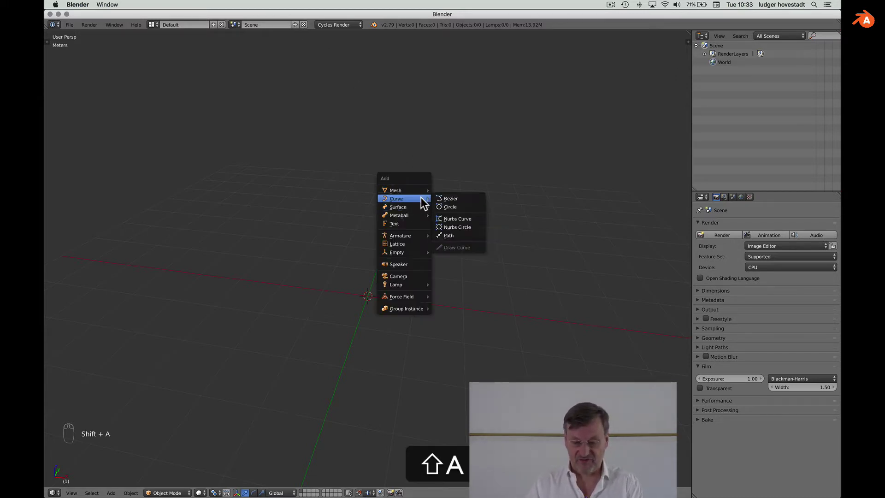
mouse_move(419, 190)
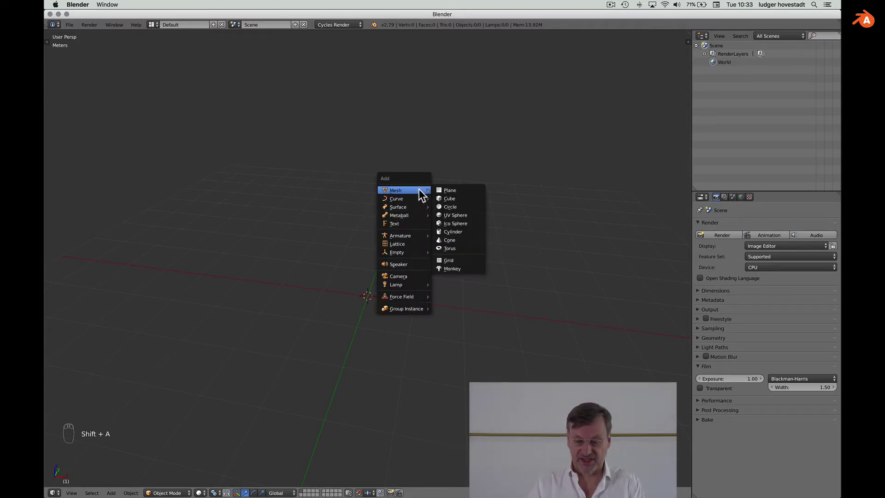
click(452, 196)
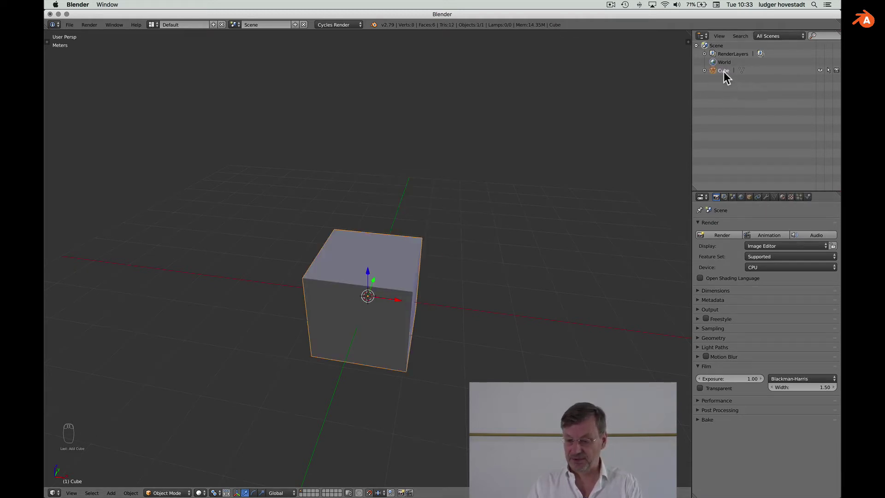
Step: Add the cube to a new group and name the group "c el 01"
click(750, 197)
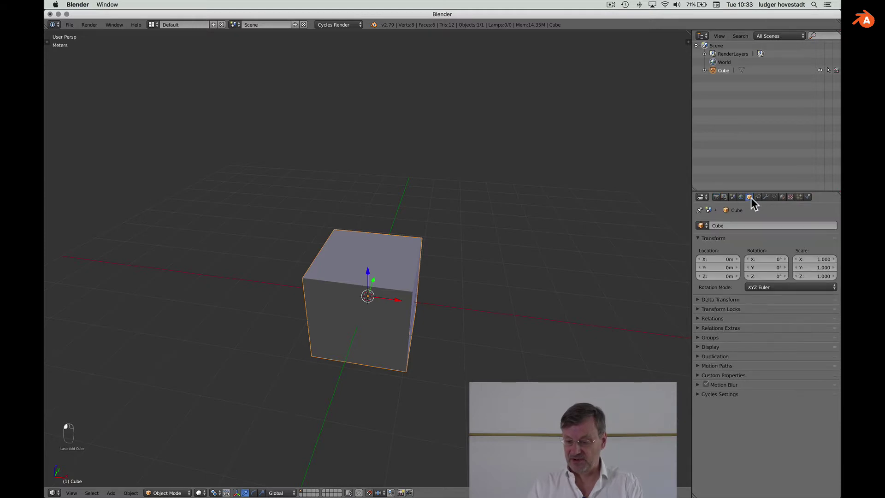
click(699, 336)
click(797, 349)
click(716, 362)
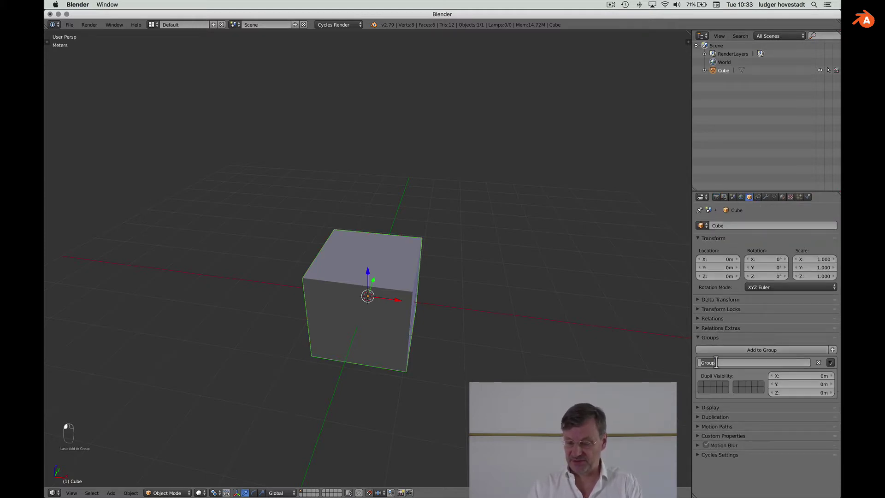
text(cel)
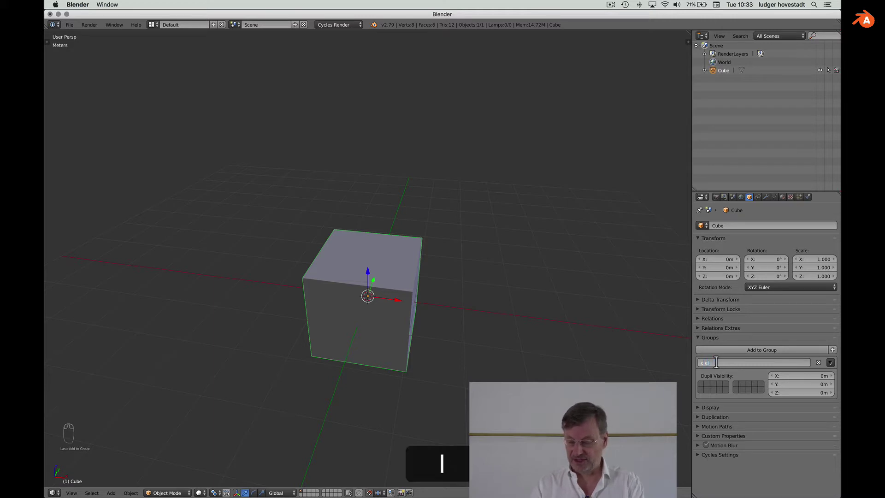
text(l)
key(BackSpace)
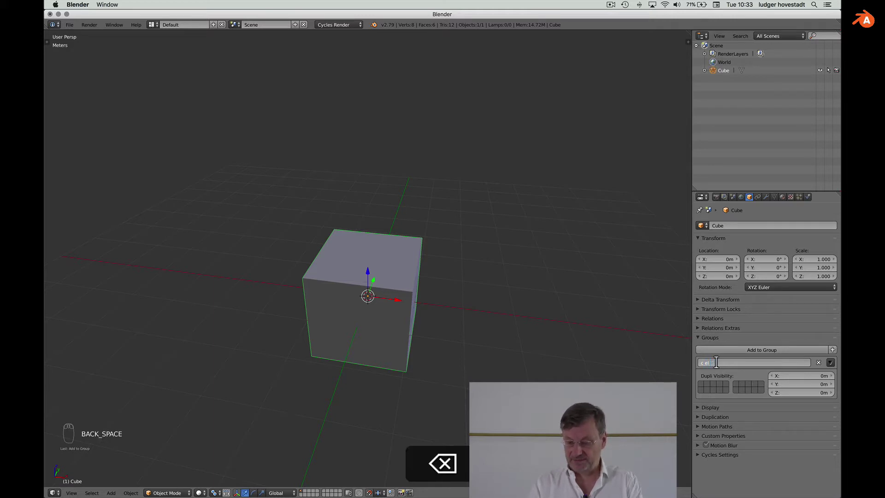
text(l 0)
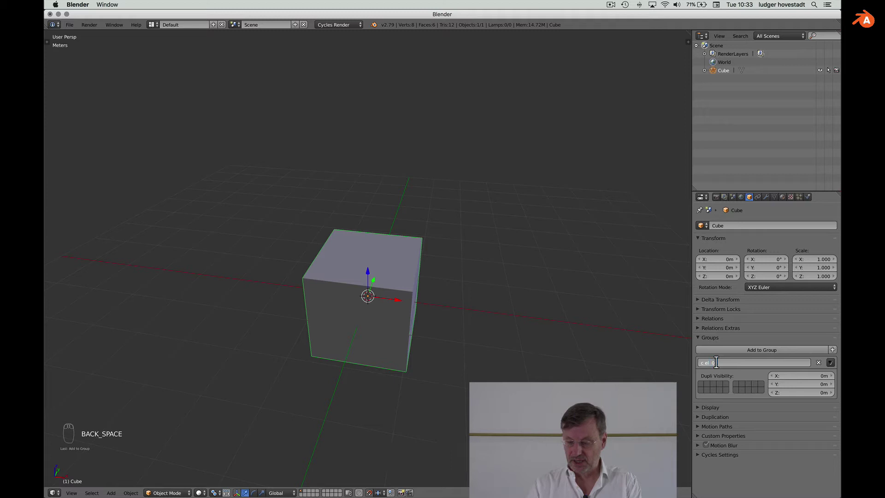
text(1)
key(Return)
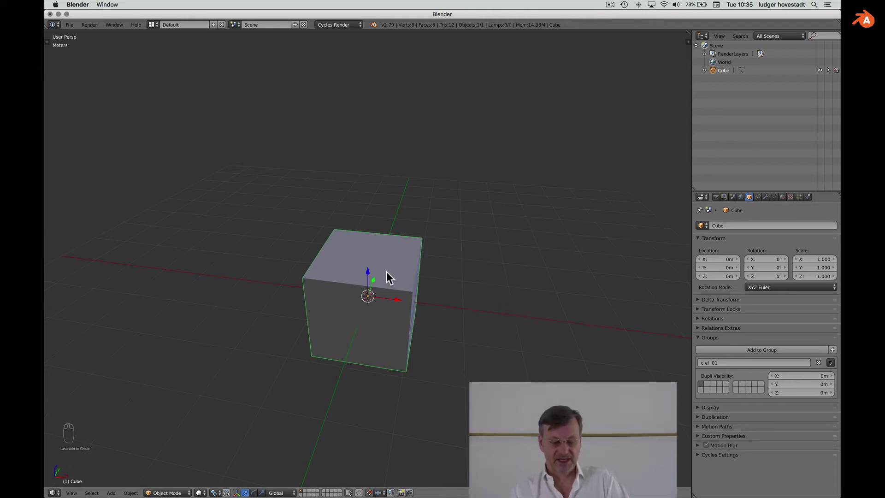
Step: Rename the current scene as "prototpye"
middle_drag(388, 277, 386, 277)
click(253, 25)
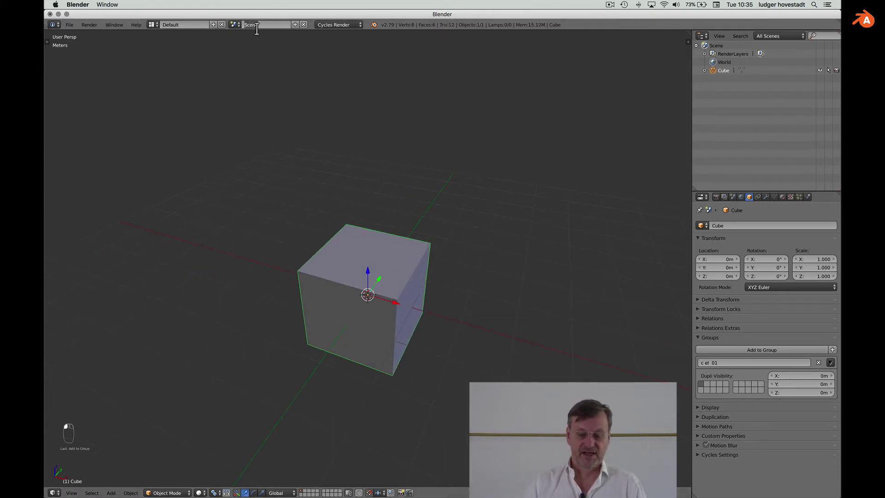
text(prototpye)
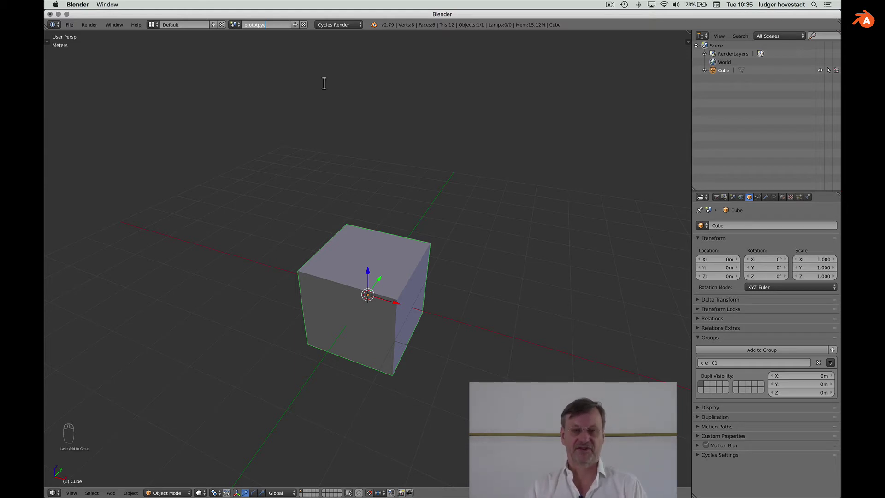
key(Return)
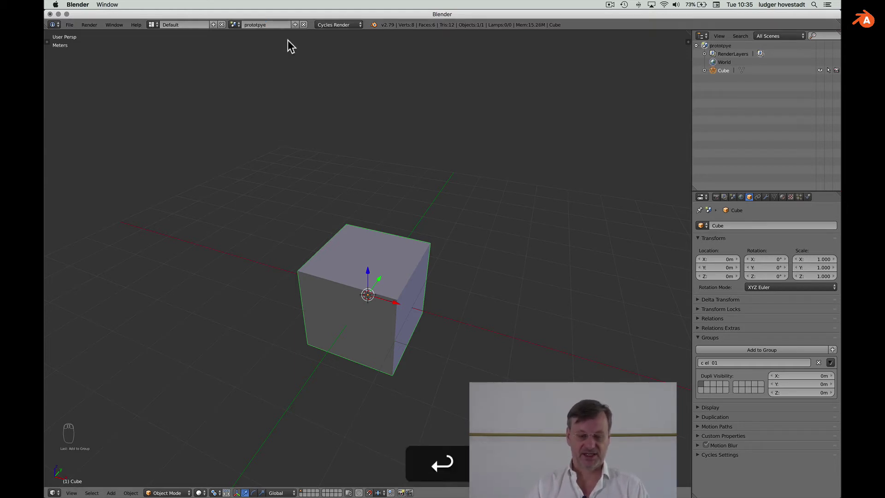
Step: Create a new scene using Copy Settings and name it "layout 01"
click(295, 25)
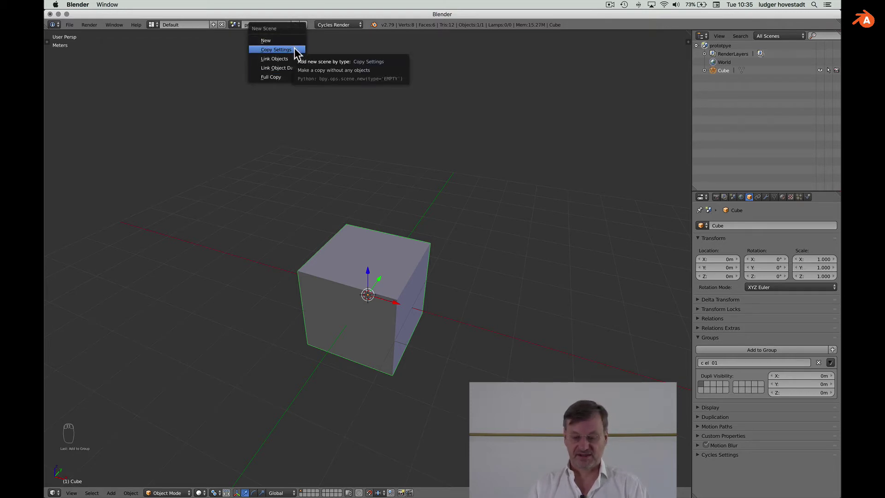
click(294, 48)
click(269, 25)
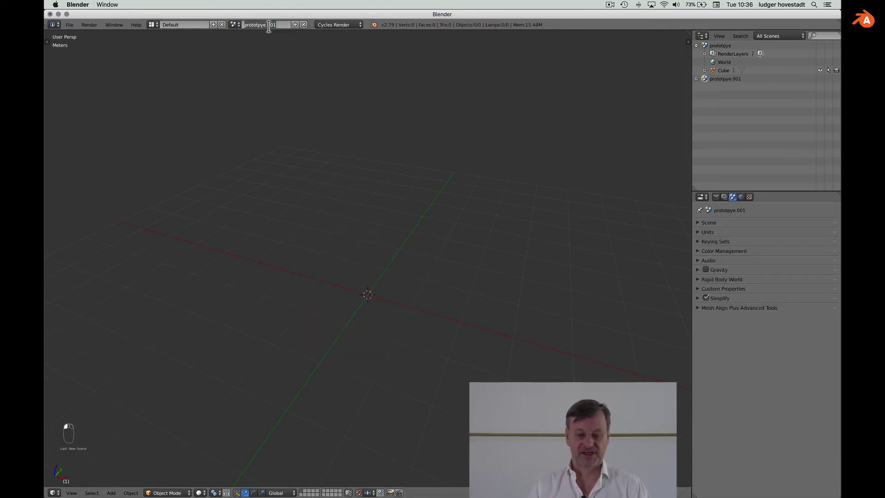
text(layout)
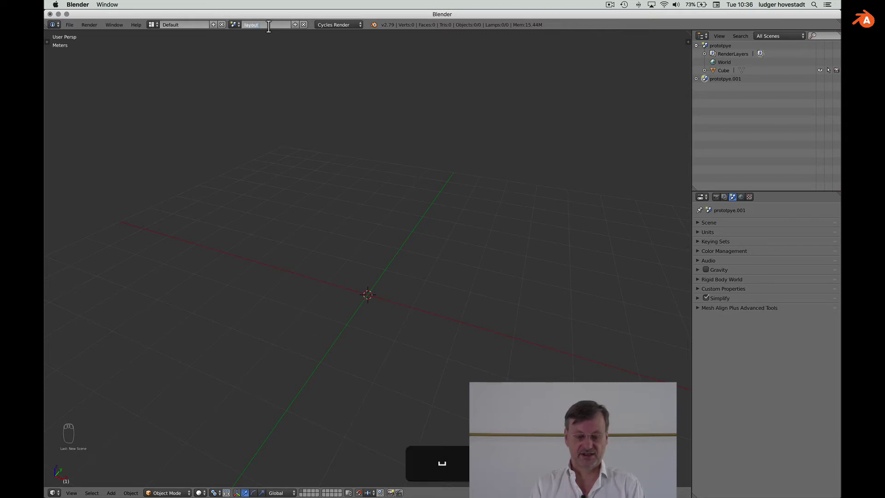
text( 01)
key(Return)
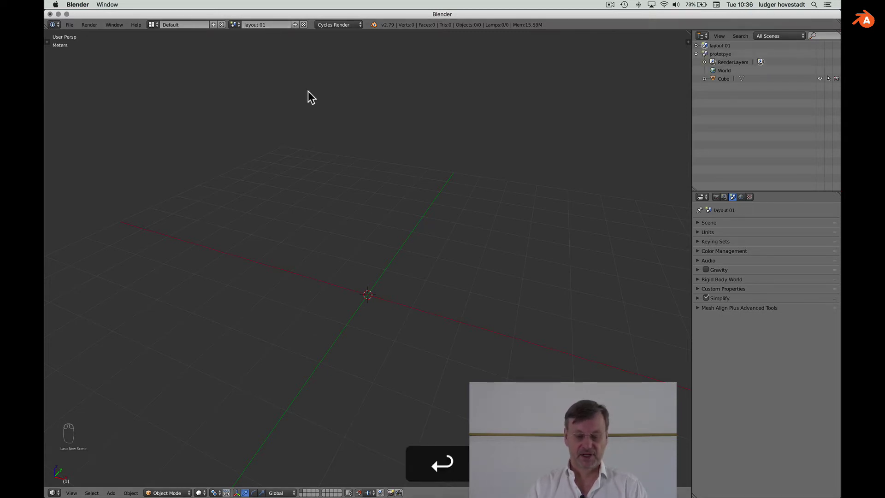
Step: Add a group instance of "c el 01" at the origin and expand its Duplication settings
key(shift+a)
mouse_move(415, 393)
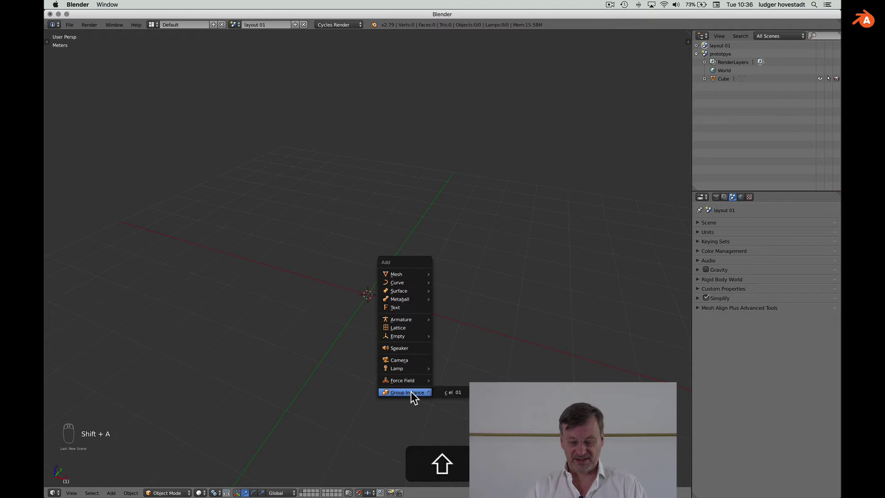
click(450, 393)
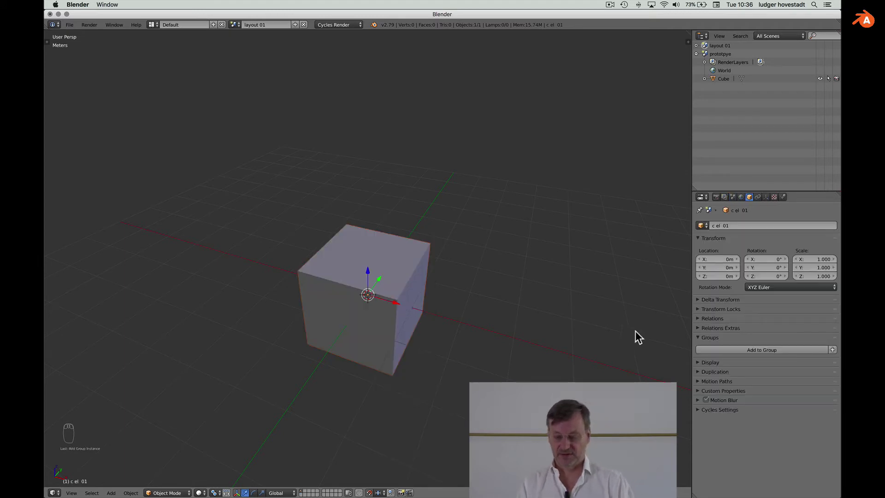
click(701, 372)
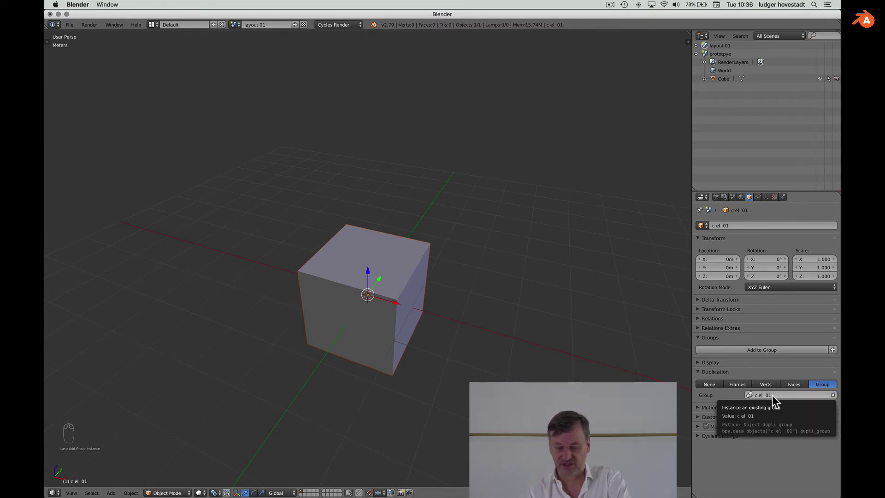
scroll(456, 348, up, 2)
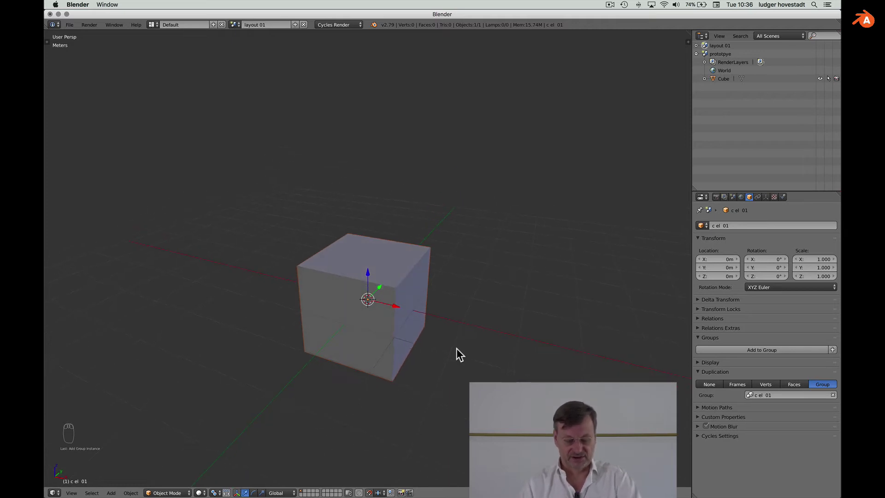
key(shift+d)
key(s)
key(z)
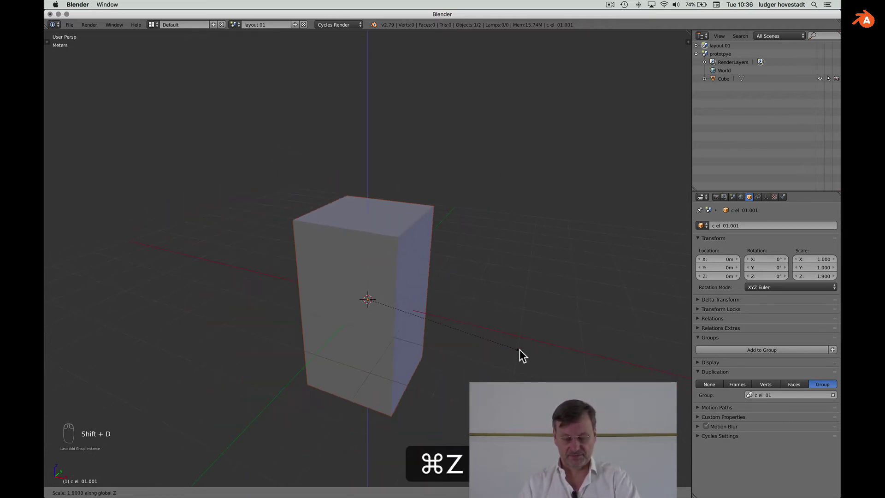
click(433, 334)
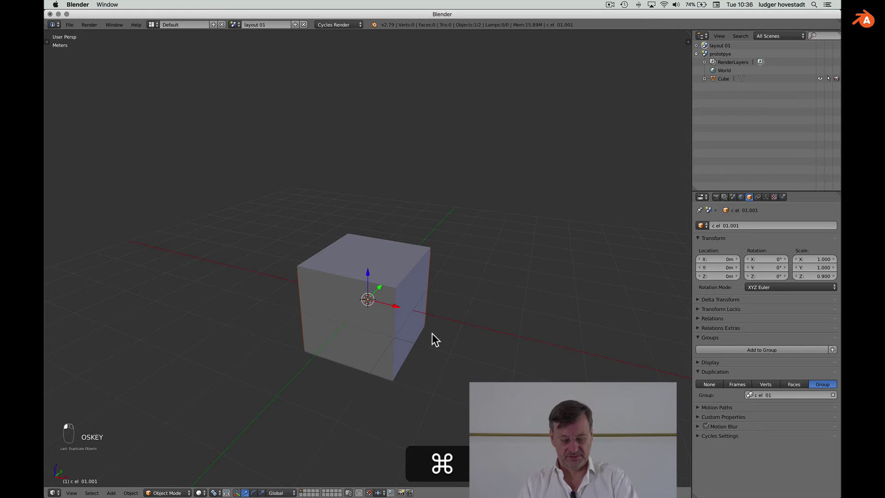
key(super+z)
key(super+z)
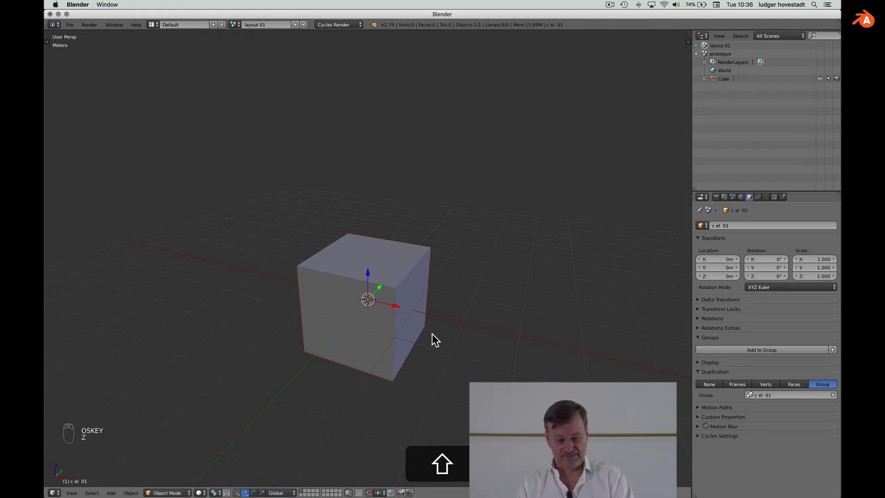
Step: Duplicate the group instance 3 m along X and repeat the duplication once to make a row of three cubes
key(shift+d)
key(x)
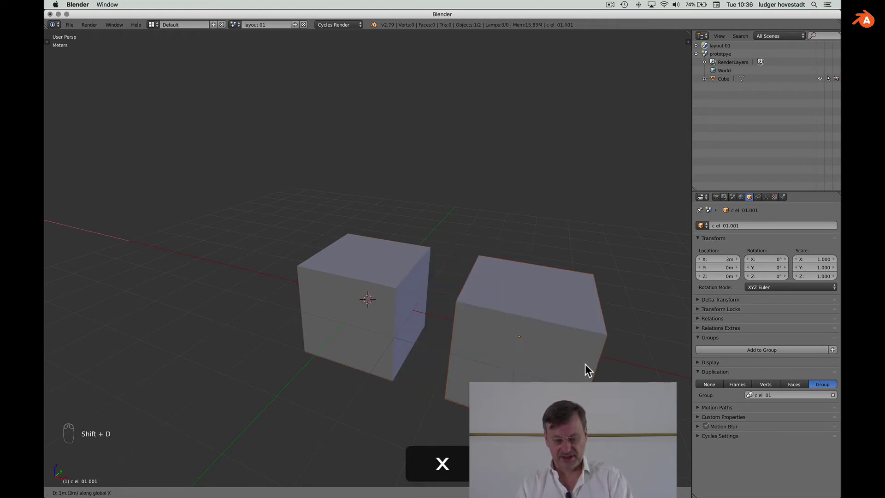
click(585, 364)
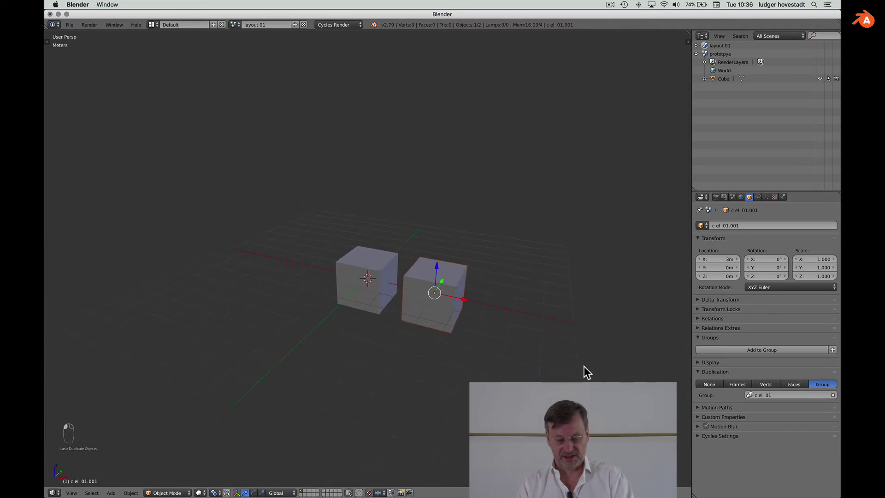
key(shift+r)
middle_drag(585, 366, 560, 358)
scroll(560, 358, left, 5)
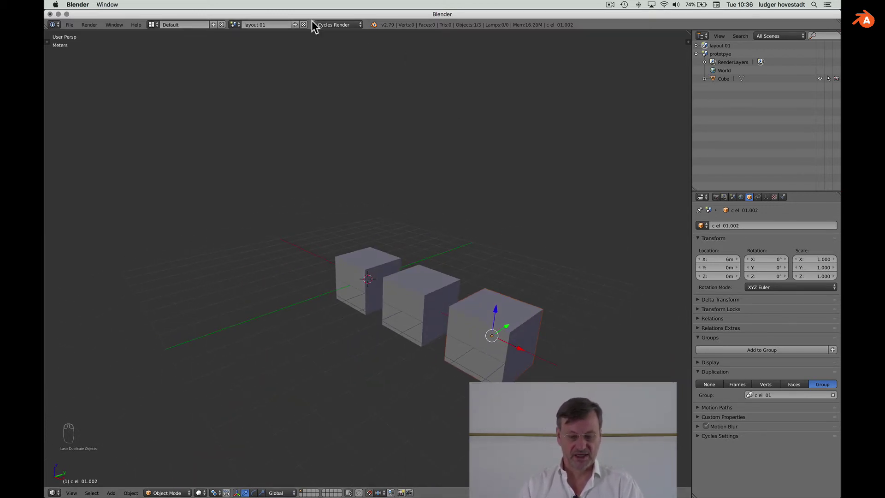
Step: Create a full copy of the layout 01 scene and move its end cube instance at X 6 m by -3 m along Y
click(295, 25)
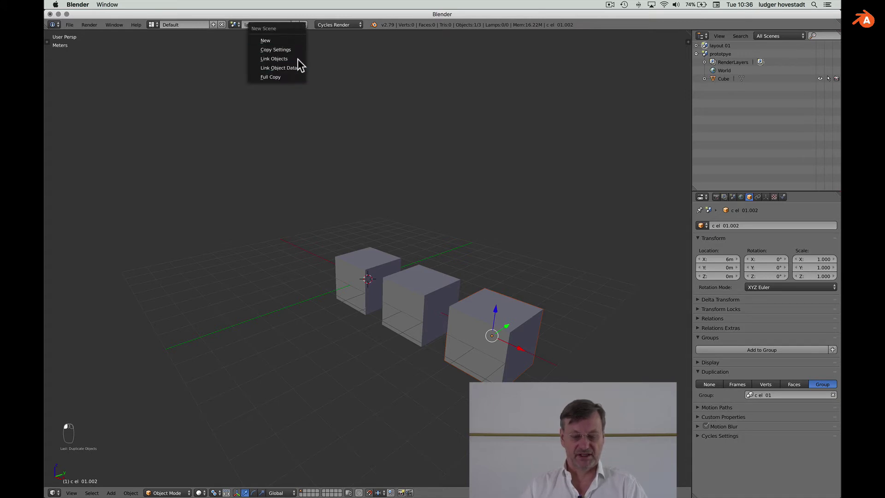
click(295, 77)
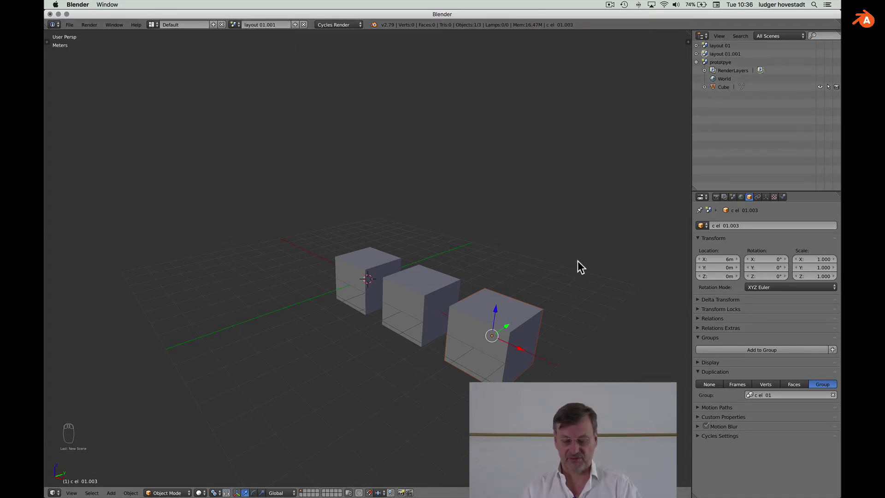
drag(507, 327, 433, 360)
Step: Duplicate the offset cube instance along the X axis, placing the copy at X 2 m, Y -3 m
scroll(433, 360, left, 5)
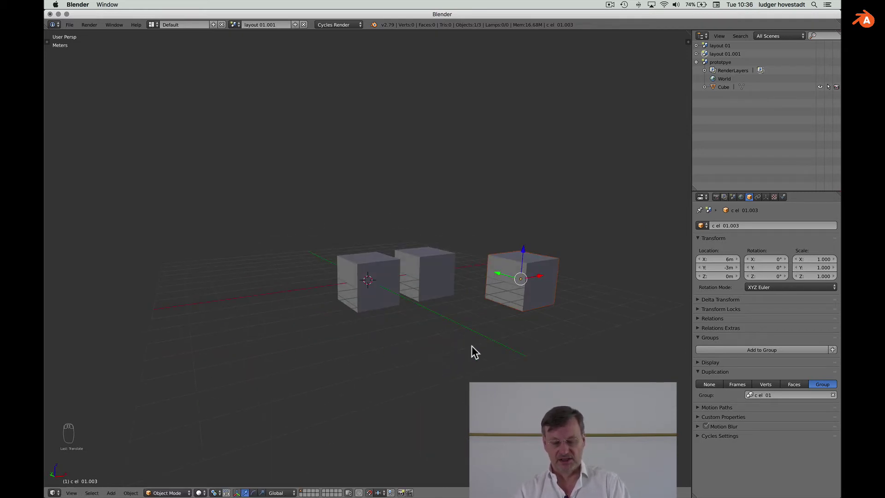
key(shift+d)
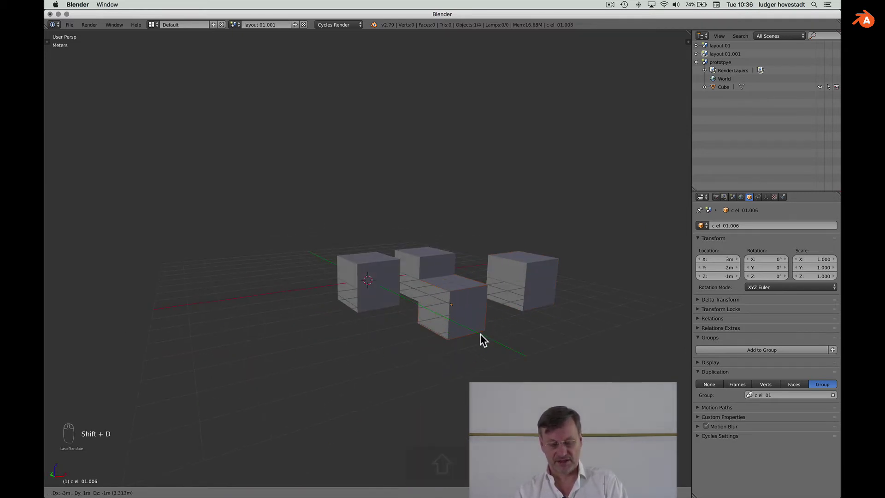
key(x)
click(480, 333)
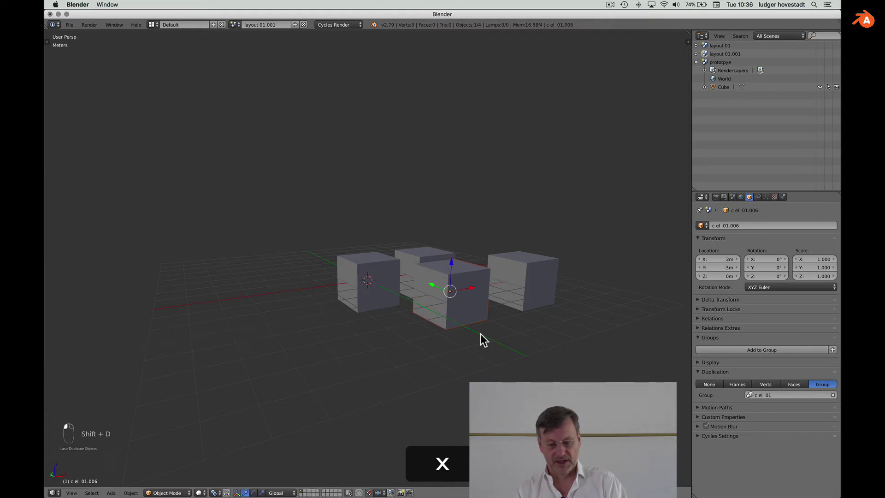
scroll(480, 334, up, 5)
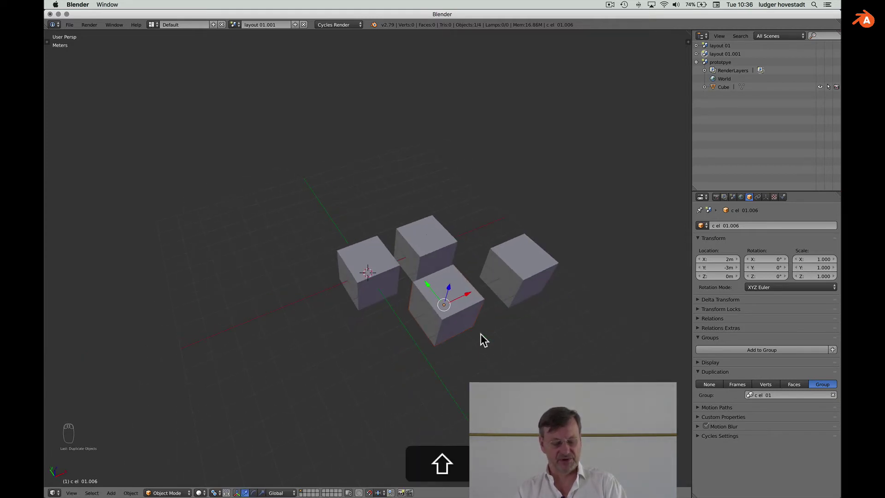
shift+scroll(481, 334, right, 5)
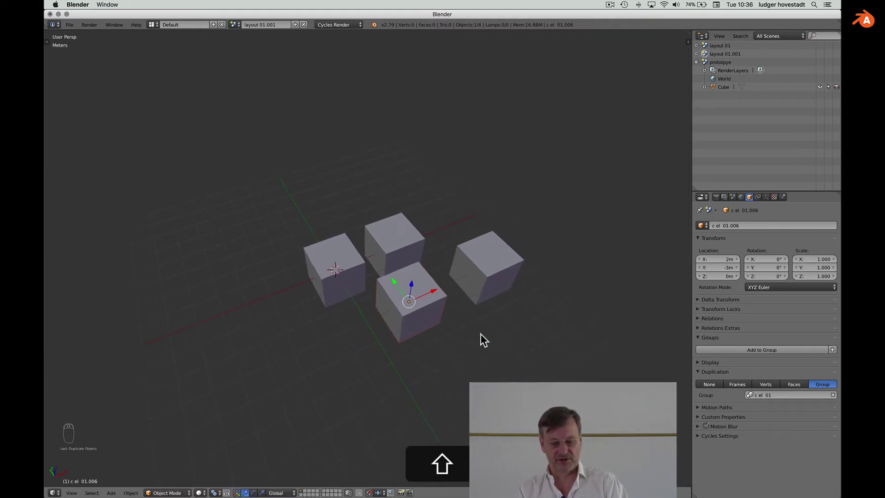
Step: Rename the copied scene as layout 02
click(268, 25)
text(laoy)
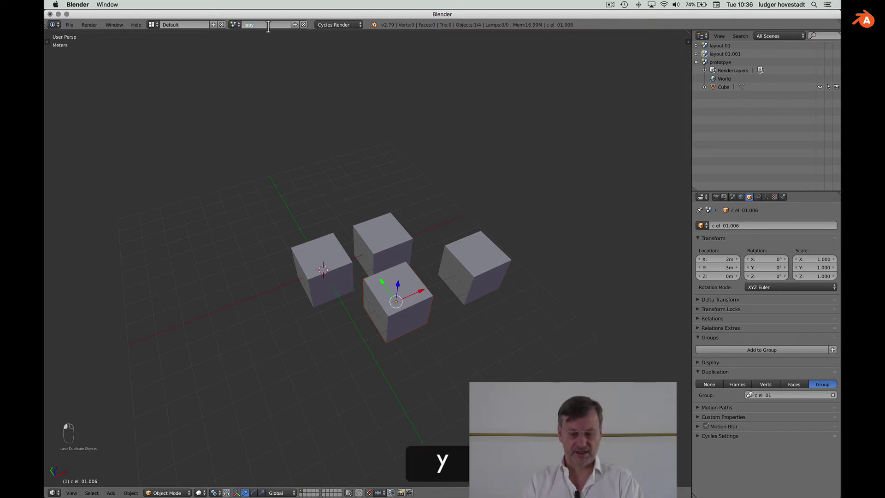
key(BackSpace)
key(BackSpace)
text(yo)
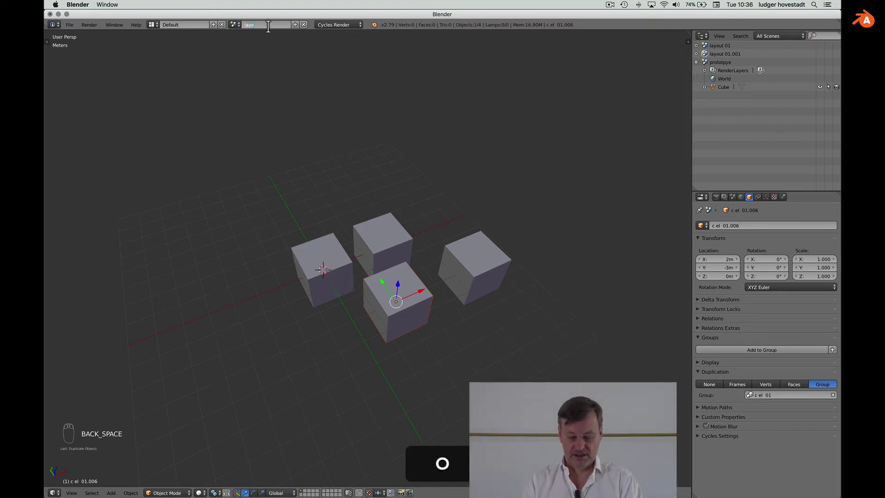
text(ut 02)
key(Return)
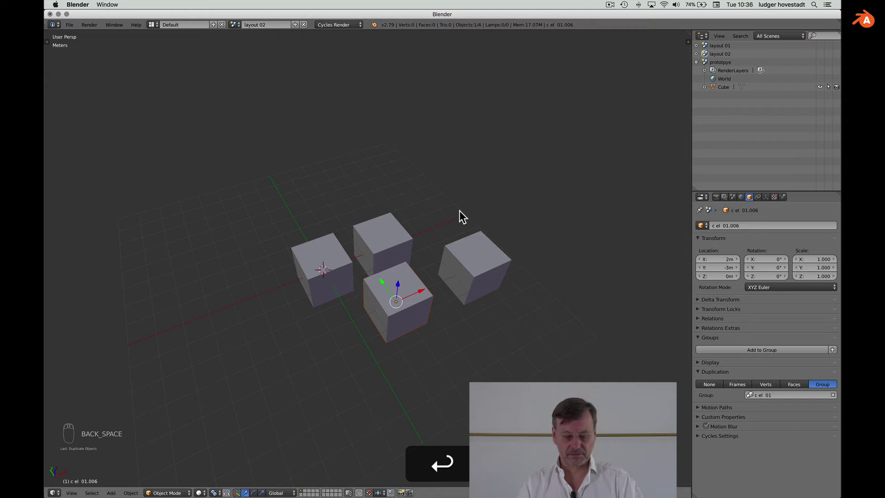
Step: Select the two cube instances in the offset row at Y -3 m and move them to layer 2
scroll(459, 215, down, 2)
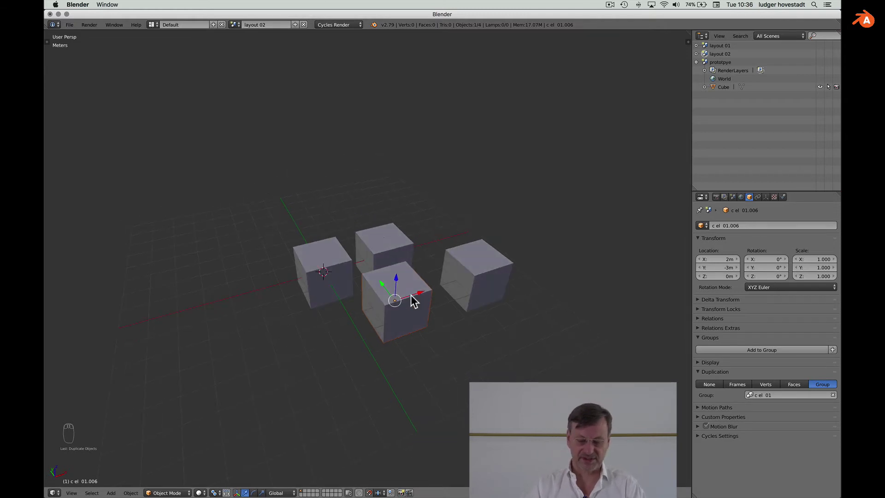
key(shift)
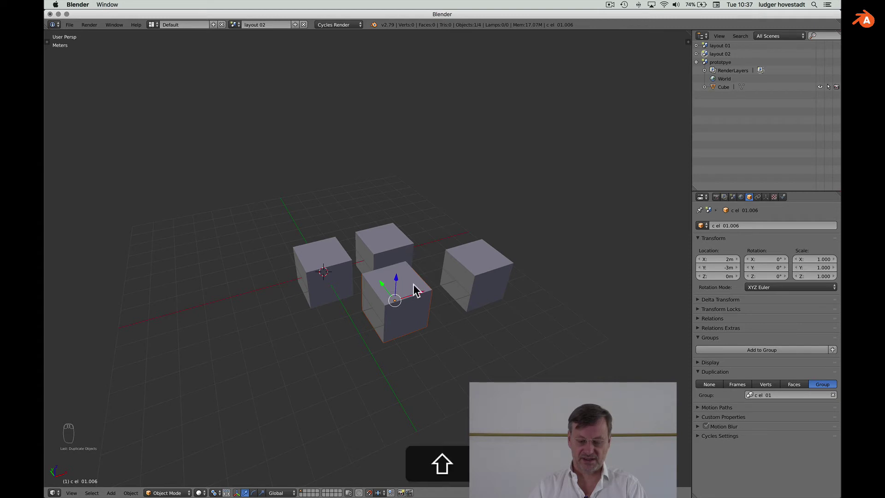
shift+right_click(486, 264)
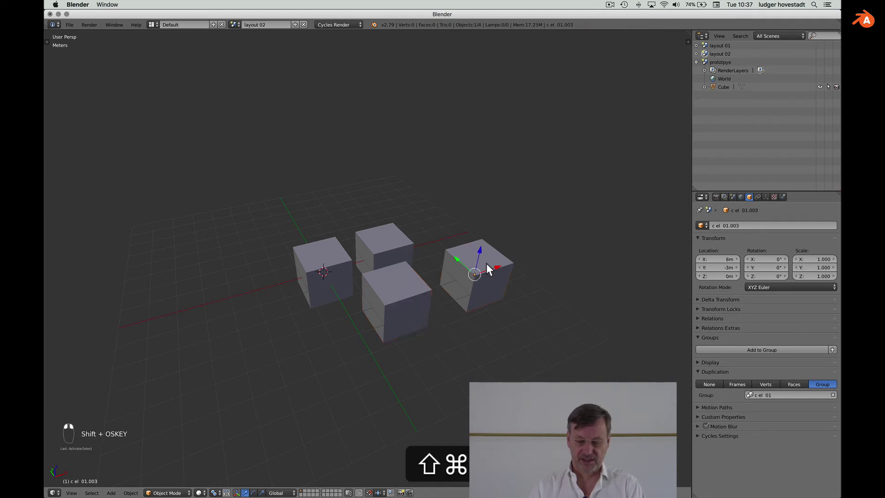
shift+right_click(413, 292)
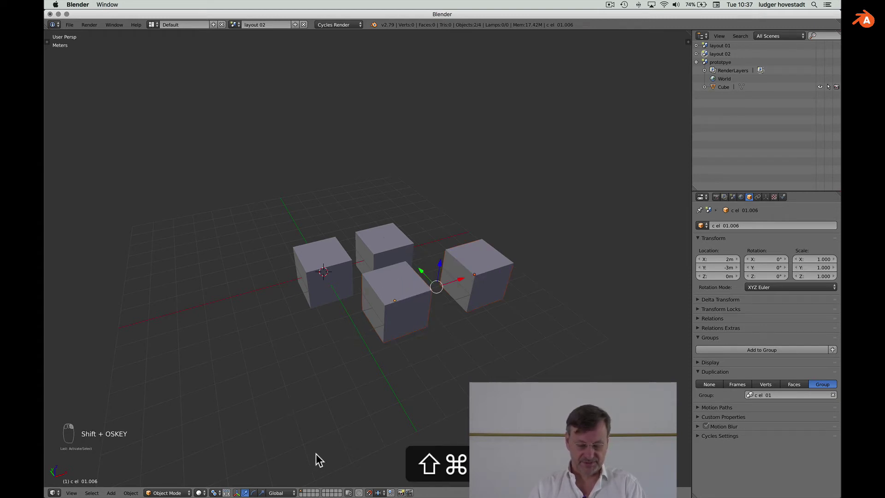
key(m)
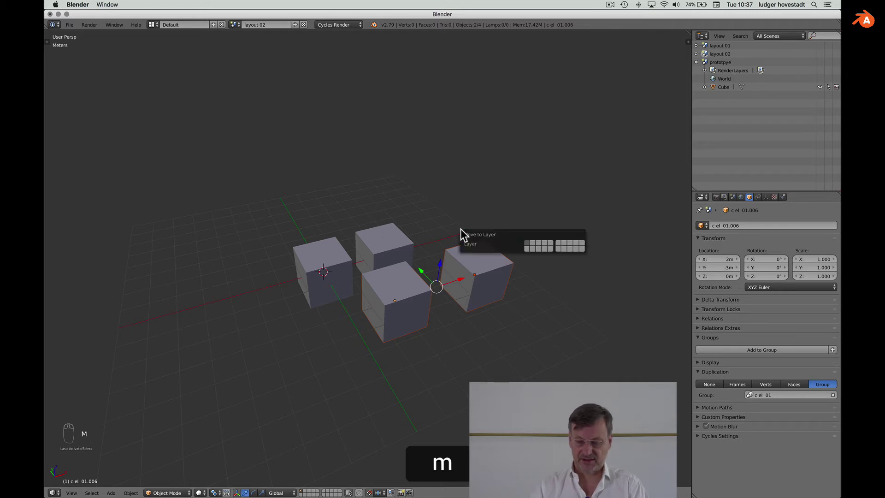
click(533, 242)
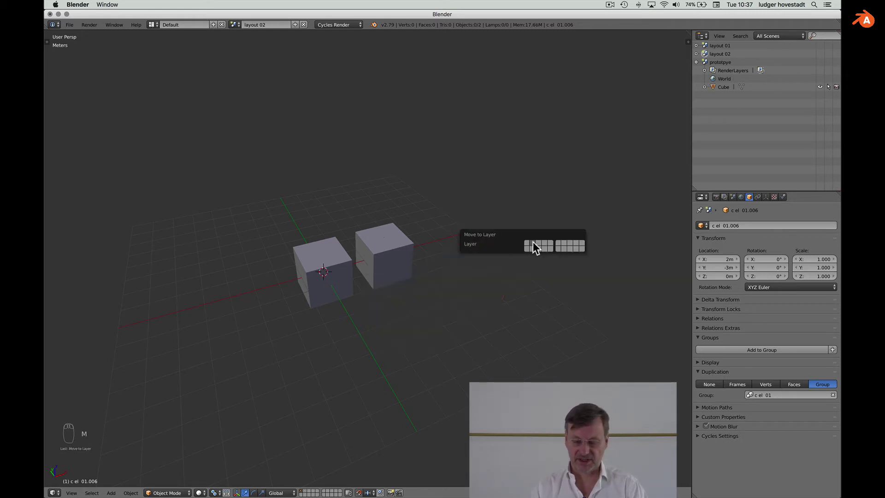
Step: View layer 2 and layer 1 of the layout 02 scene separately, and make both layers visible together
click(306, 492)
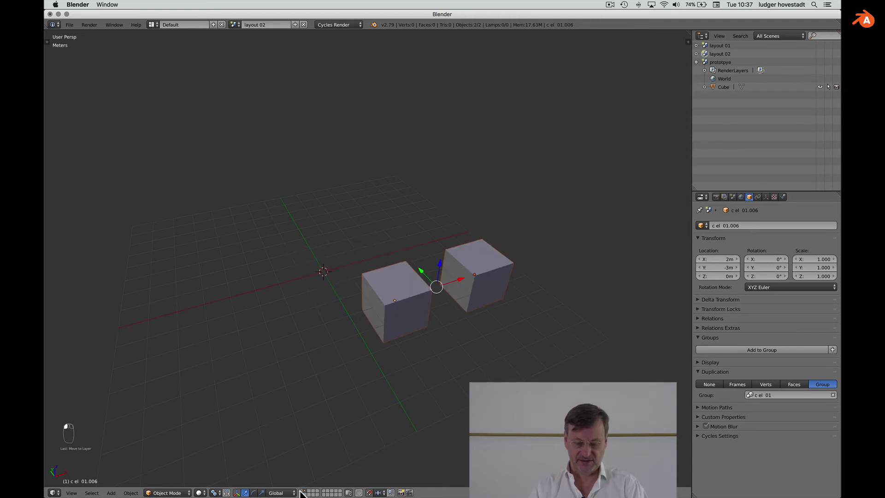
click(301, 491)
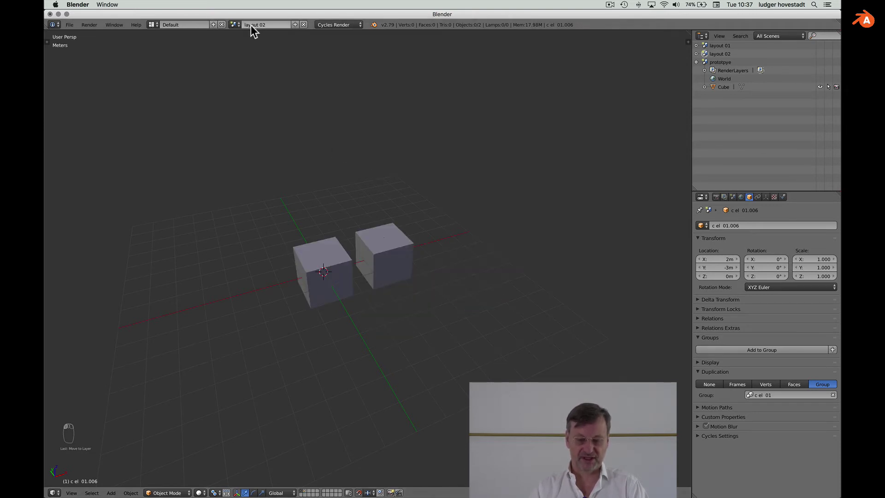
click(305, 492)
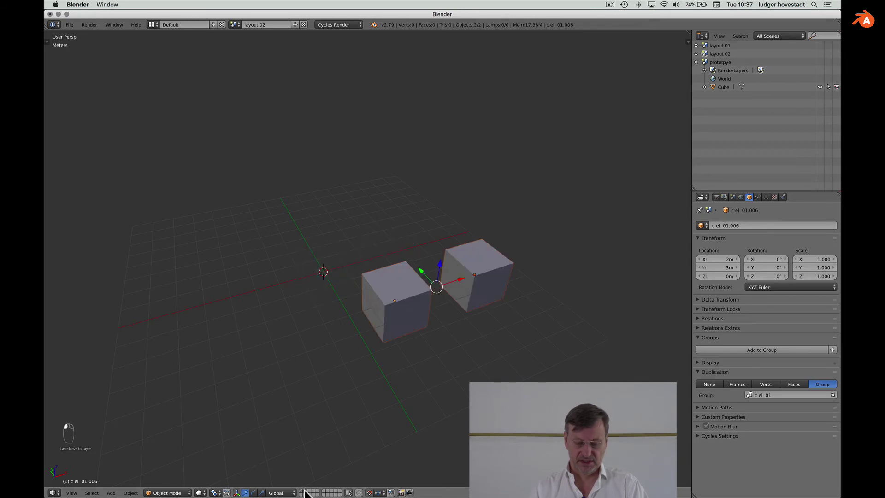
shift+click(301, 491)
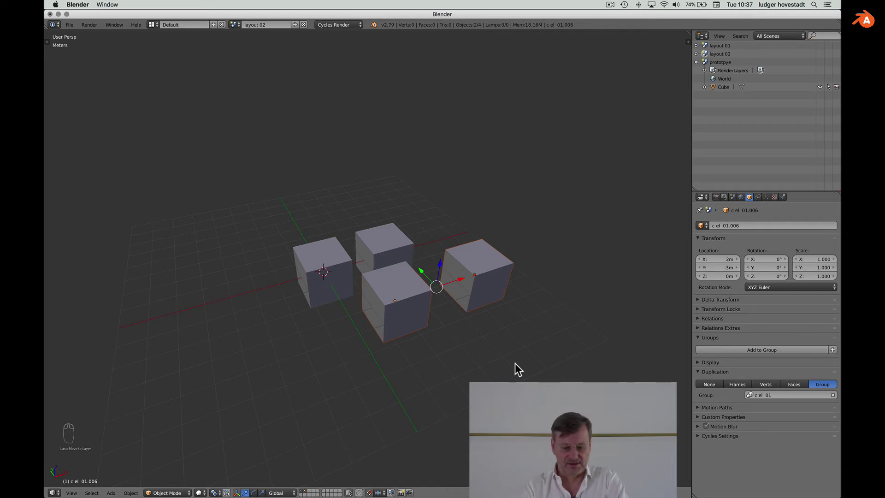
Step: Switch to the prototpye scene and duplicate its cube in place at the origin
click(234, 24)
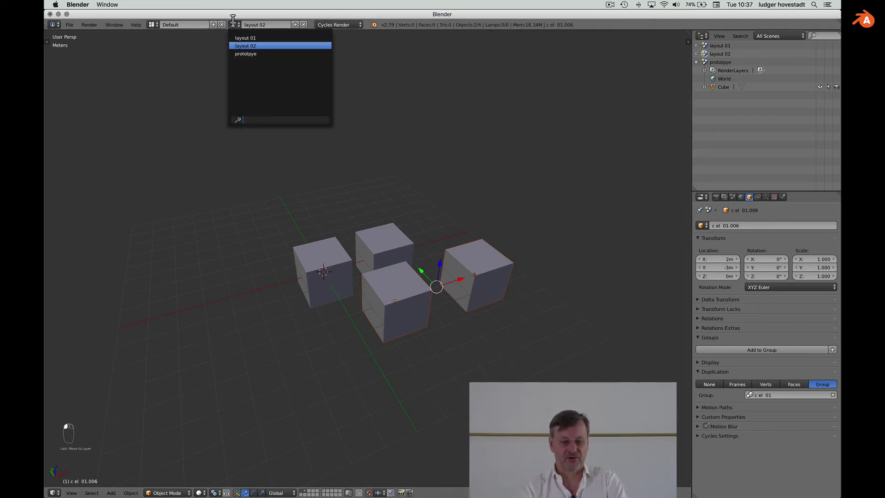
click(240, 53)
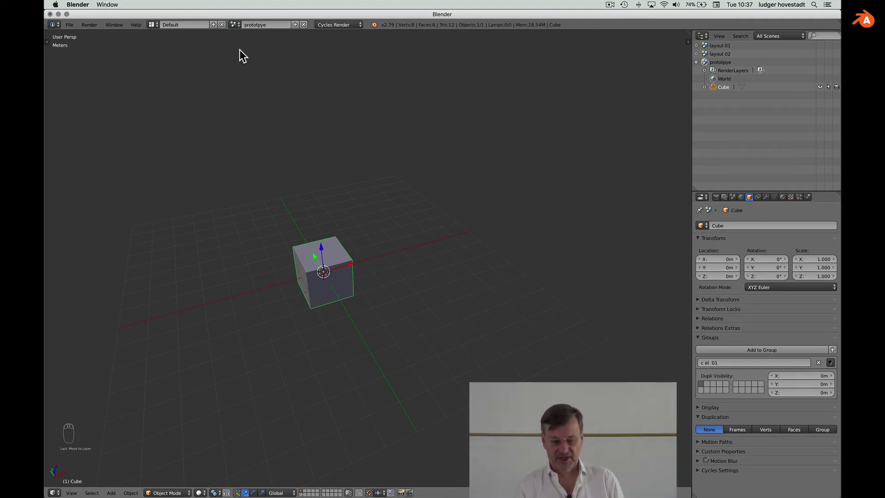
scroll(239, 48, right, 3)
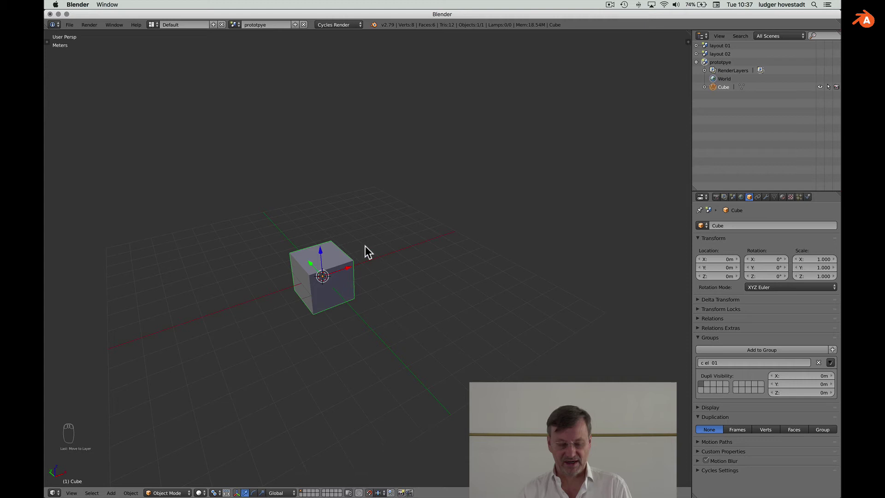
key(shift+d)
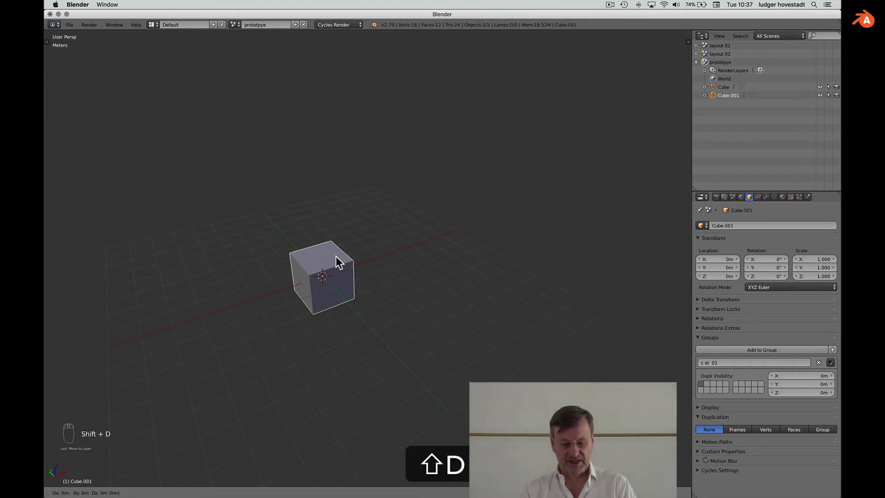
key(Return)
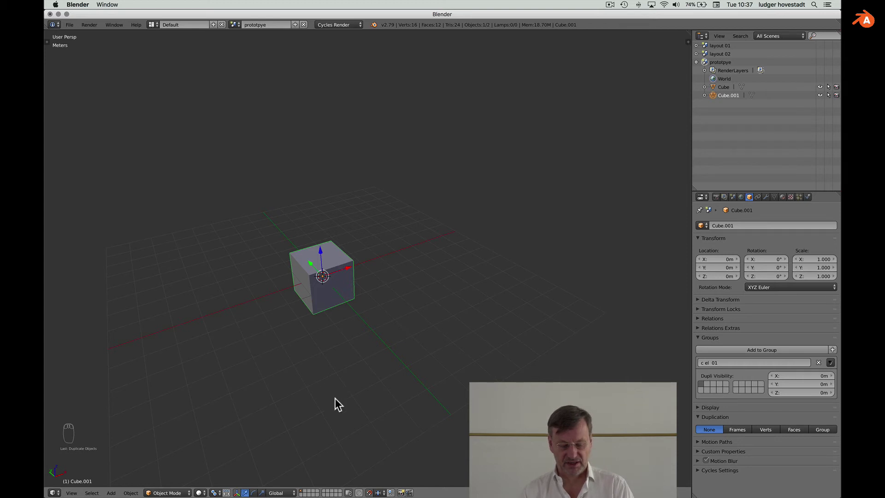
Step: Move the duplicated cube to layer 2 and show only that layer
key(m)
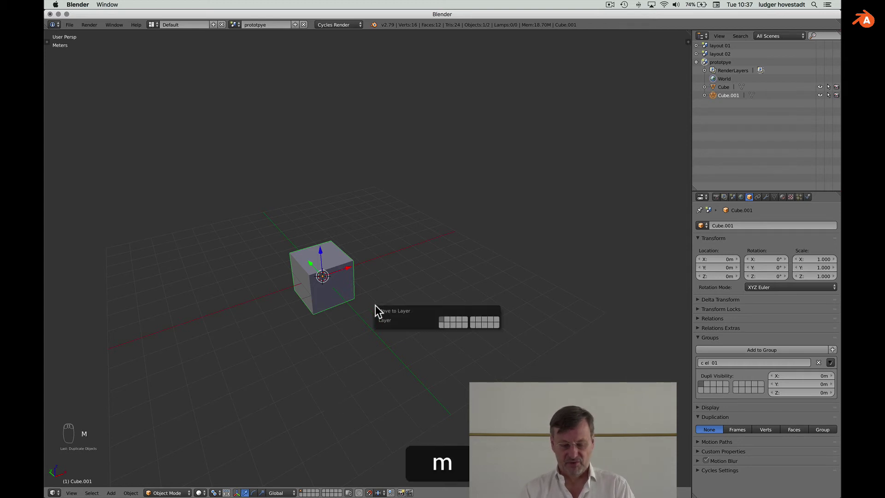
click(448, 322)
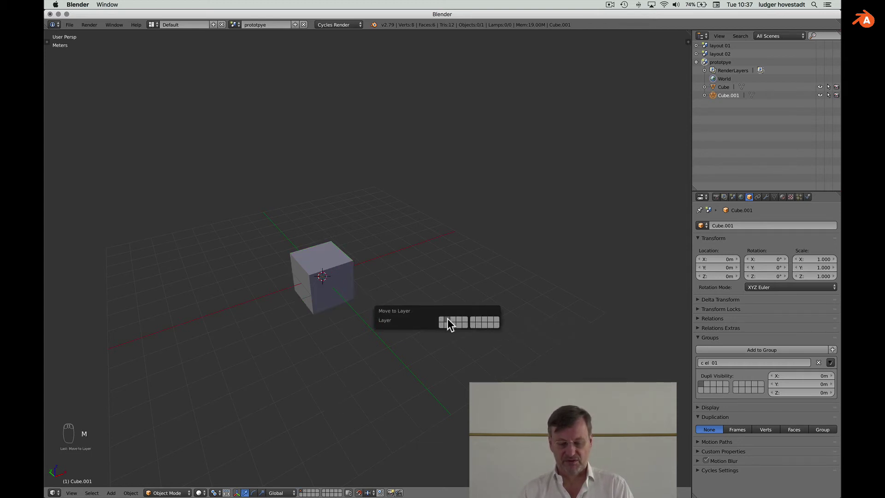
click(304, 491)
Step: Enter Edit Mode on the duplicated cube and move one of its top corner vertices freehand up and away from the body
scroll(339, 348, up, 4)
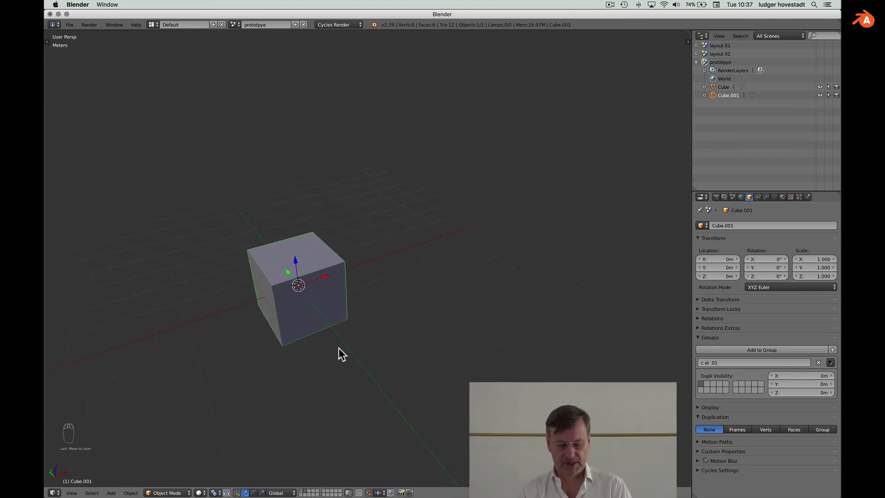
shift+scroll(339, 348, left, 3)
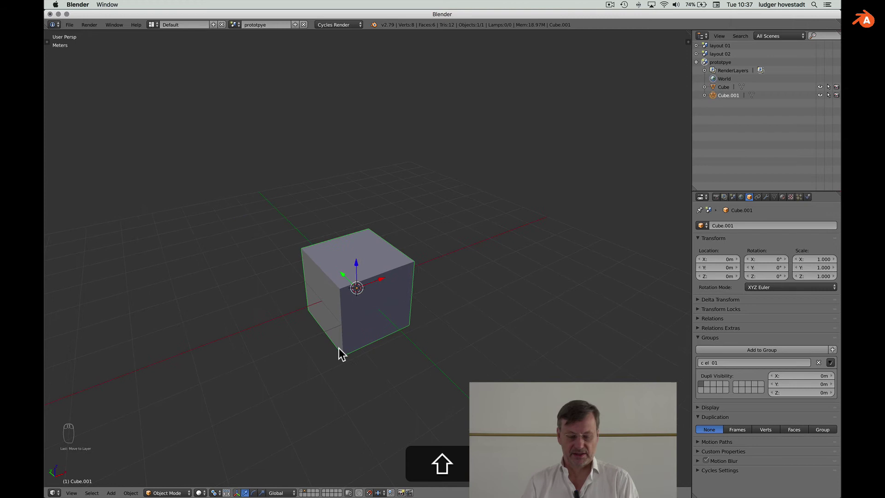
key(Tab)
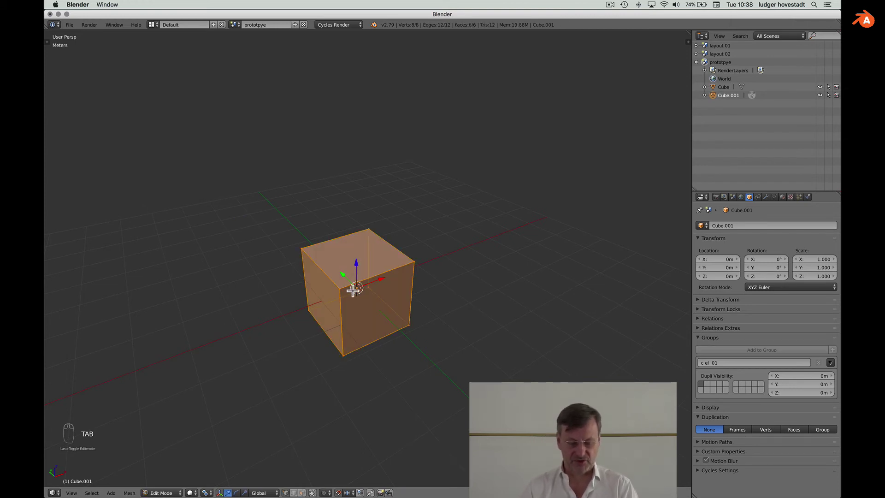
scroll(353, 289, left, 5)
key(a)
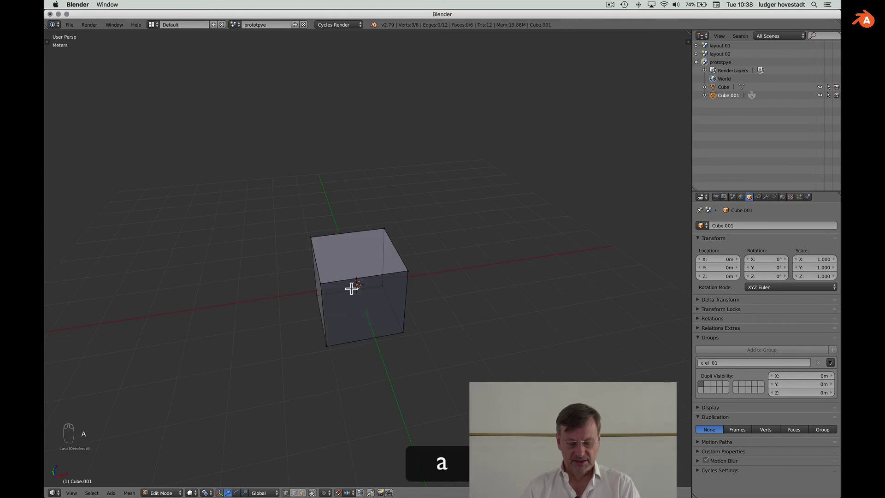
right_click(322, 284)
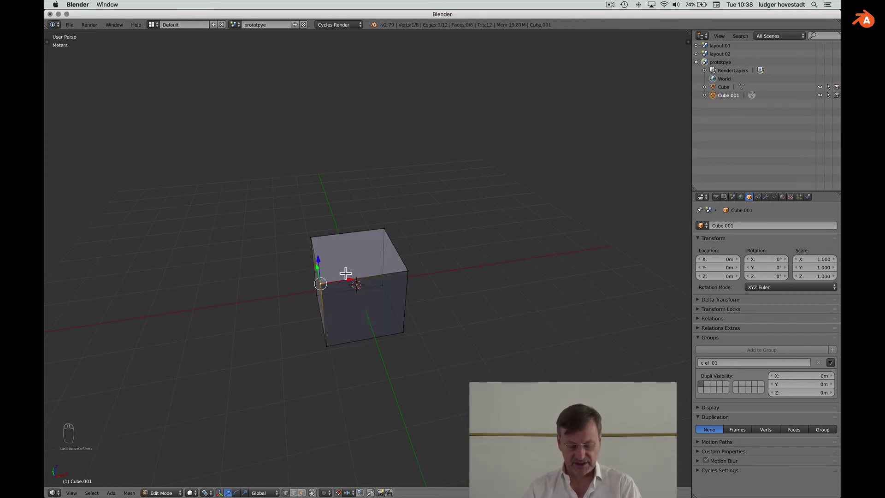
key(g)
click(339, 237)
Step: Switch to face selection and delete the distorted top face of the duplicated cube
scroll(339, 236, right, 5)
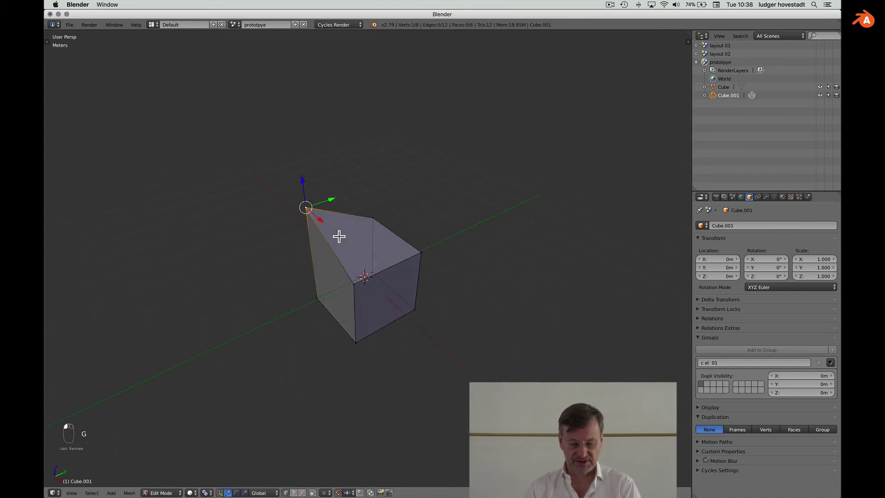
scroll(339, 236, right, 1)
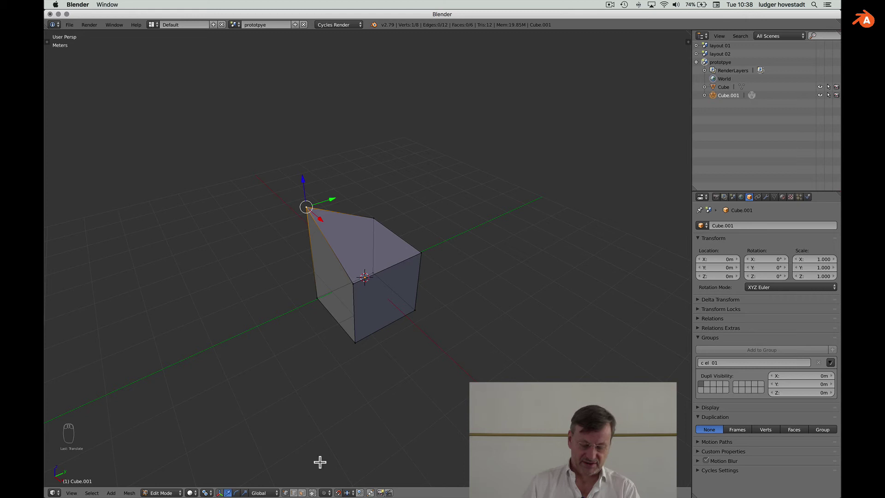
click(302, 492)
right_click(363, 242)
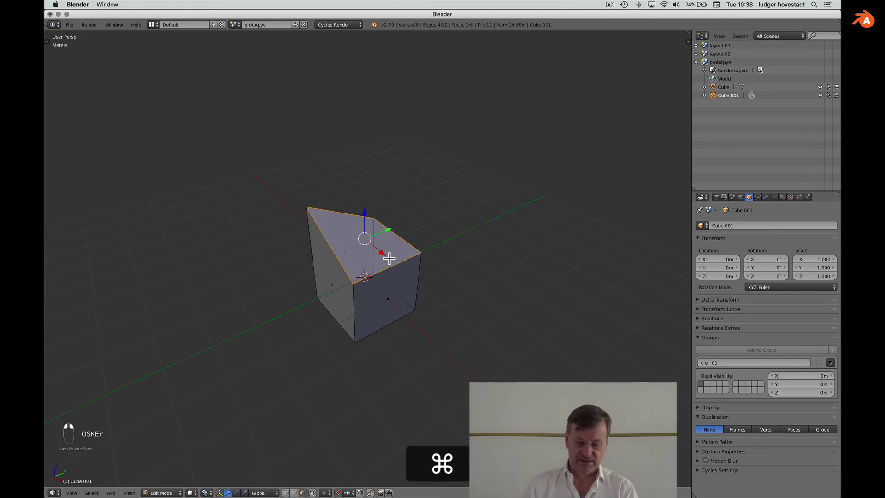
key(x)
click(393, 259)
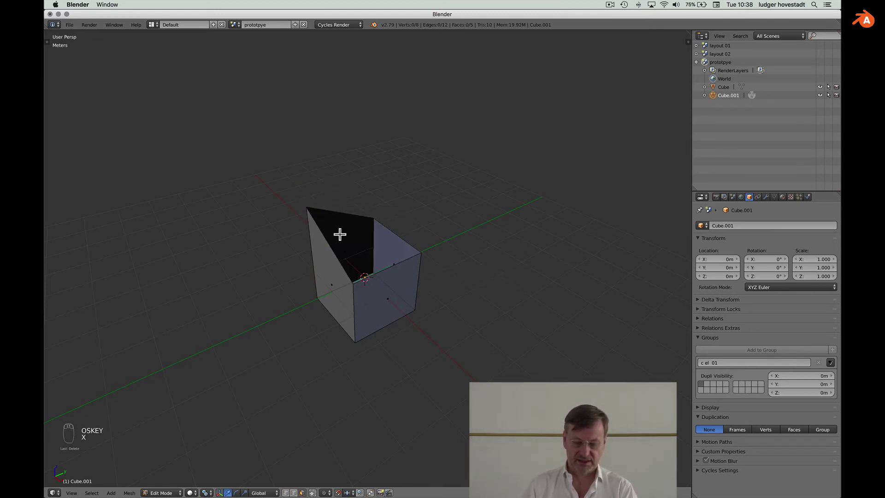
Step: Switch to vertex selection and connect the two top corners adjacent to the moved vertex with a diagonal edge across the opening
click(285, 492)
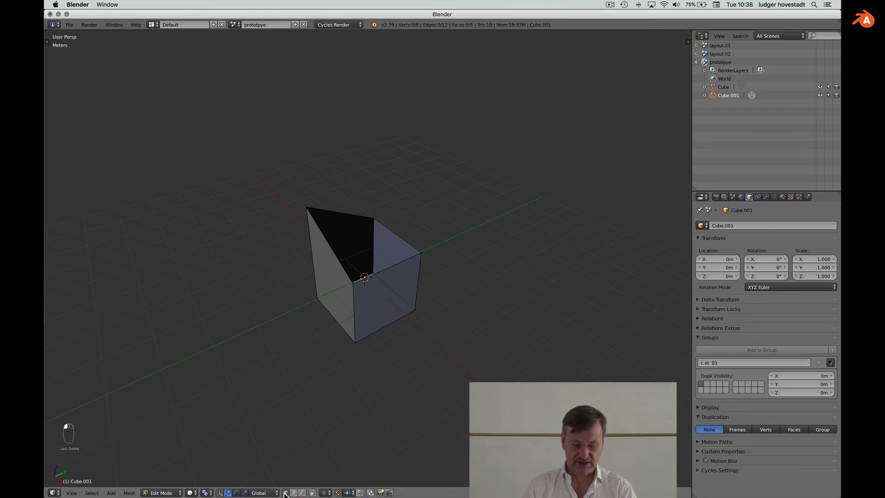
right_click(353, 284)
shift+right_click(375, 218)
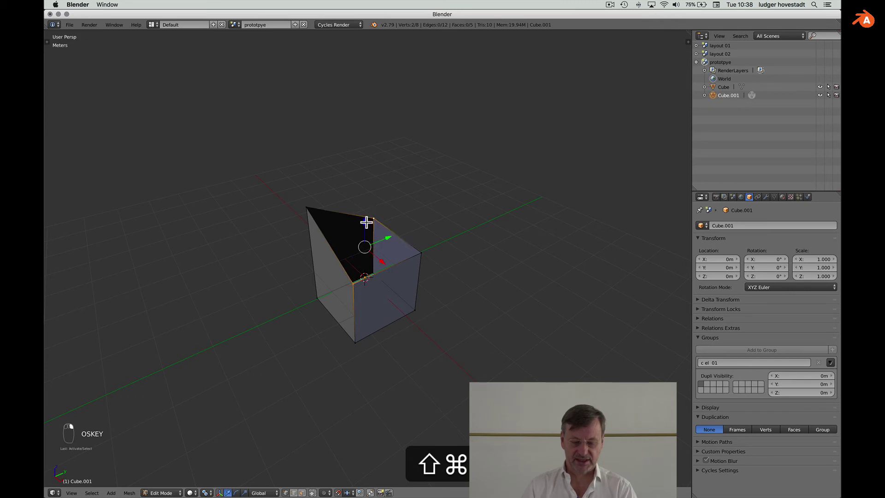
key(f)
Step: Add the remaining two top corners to the selection, fill the opening with faces along the diagonal, and return to Object Mode
shift+right_click(306, 208)
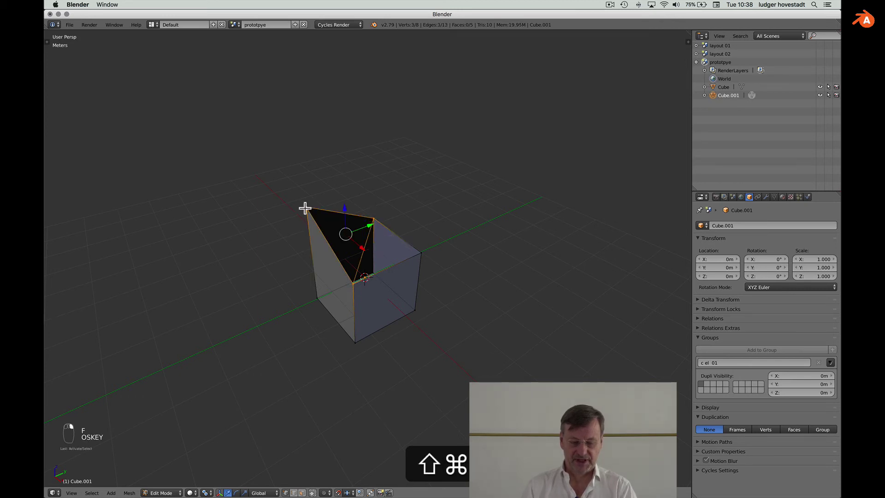
shift+right_click(416, 252)
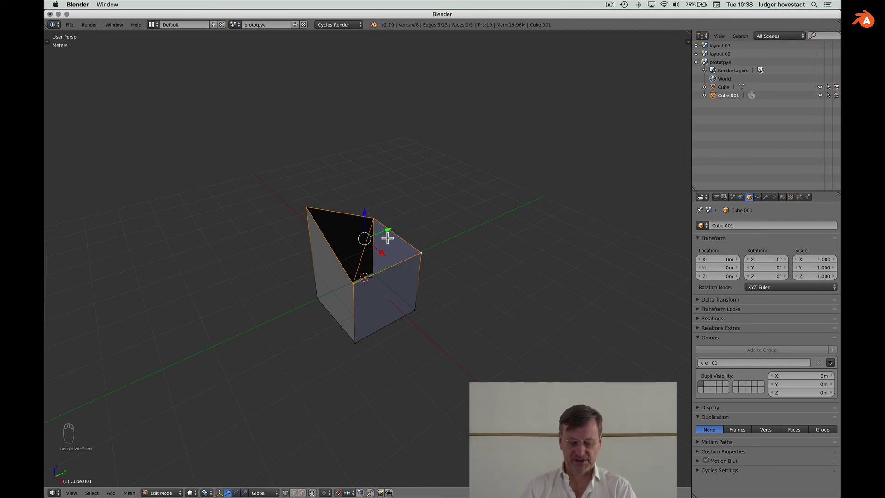
key(f)
scroll(422, 247, up, 5)
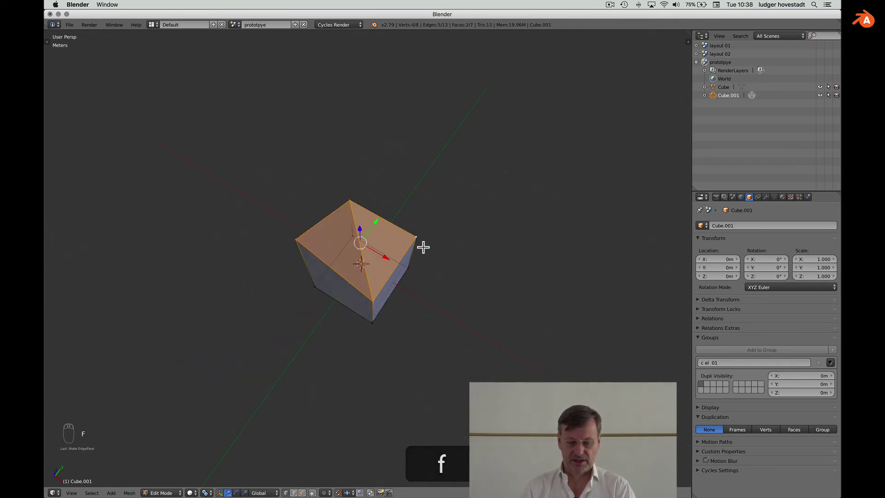
scroll(423, 247, down, 5)
scroll(423, 247, down, 5)
key(Tab)
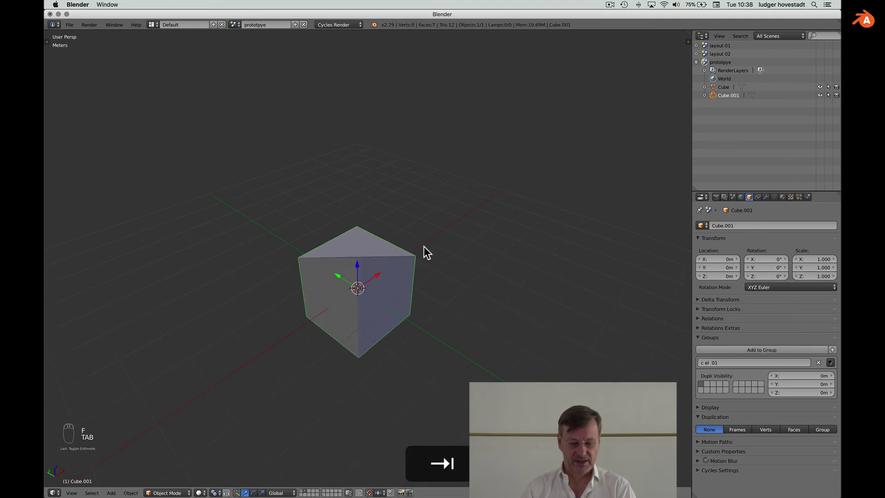
Step: Create a new material on the modified cube and set its surface shader to Principled BSDF
scroll(463, 300, right, 5)
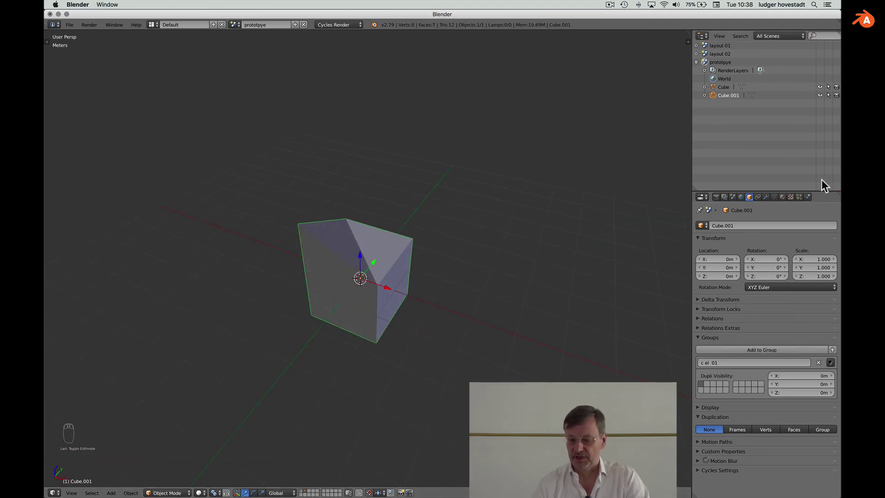
click(782, 197)
click(733, 253)
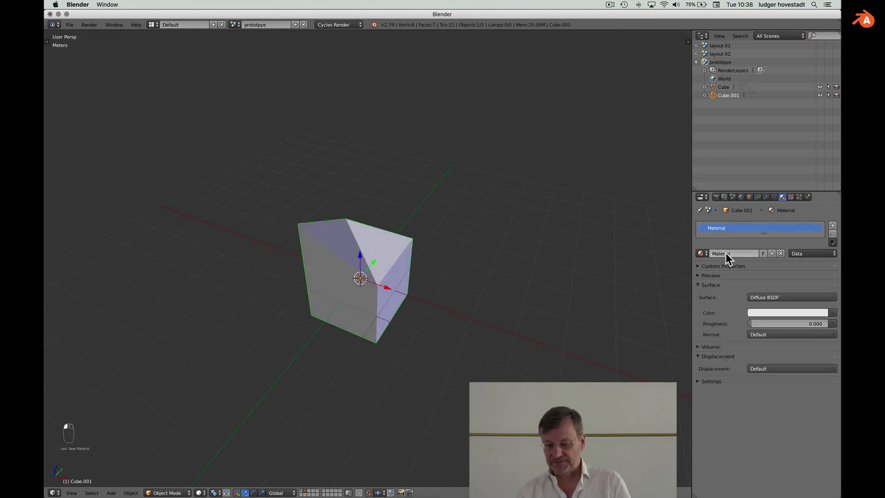
click(772, 297)
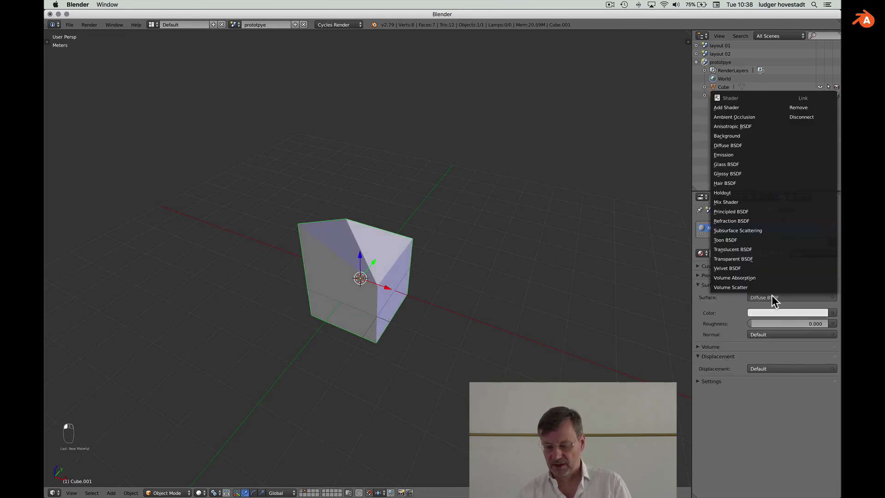
click(766, 210)
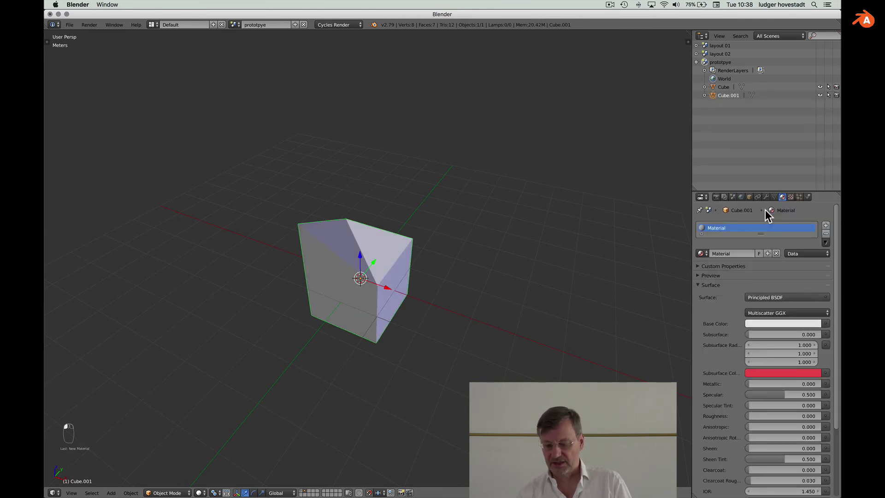
Step: Set the material's base color to a dark violet-blue of about R 0.070, G 0.001, B 0.452
click(767, 324)
drag(804, 228, 809, 228)
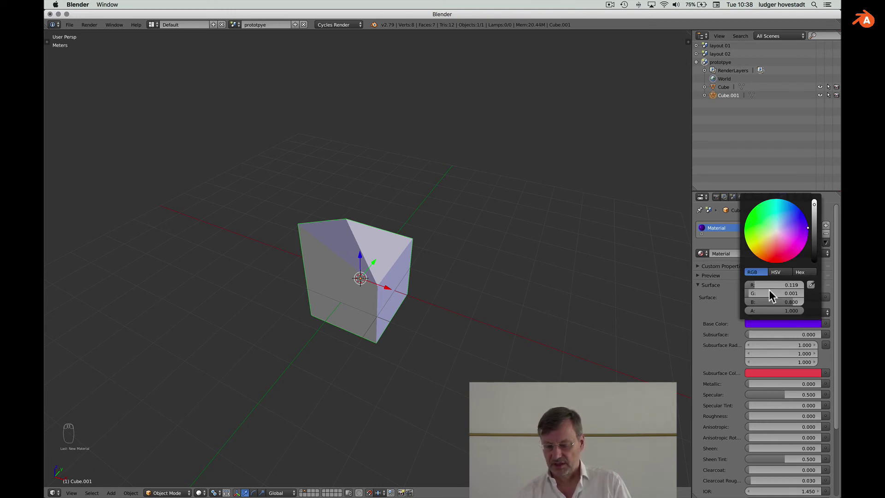
drag(814, 205, 814, 217)
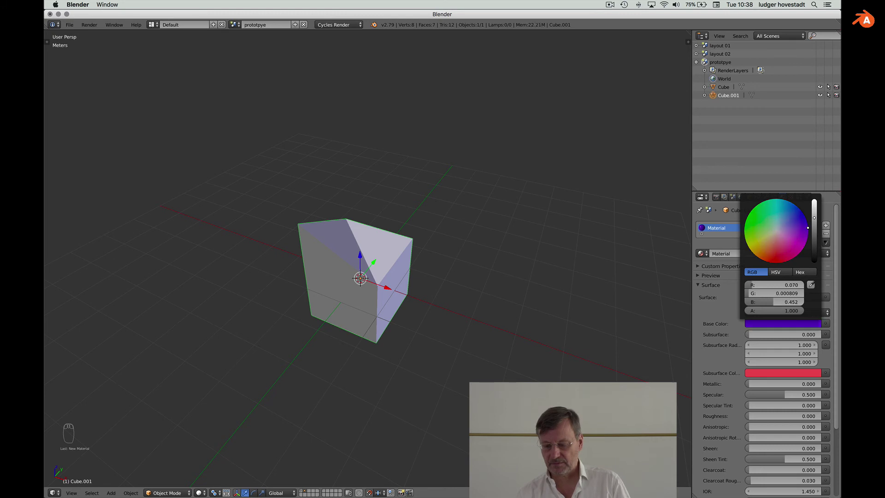
Step: Rename the modified cube's material as aubergine metallic
click(723, 254)
text(auberg)
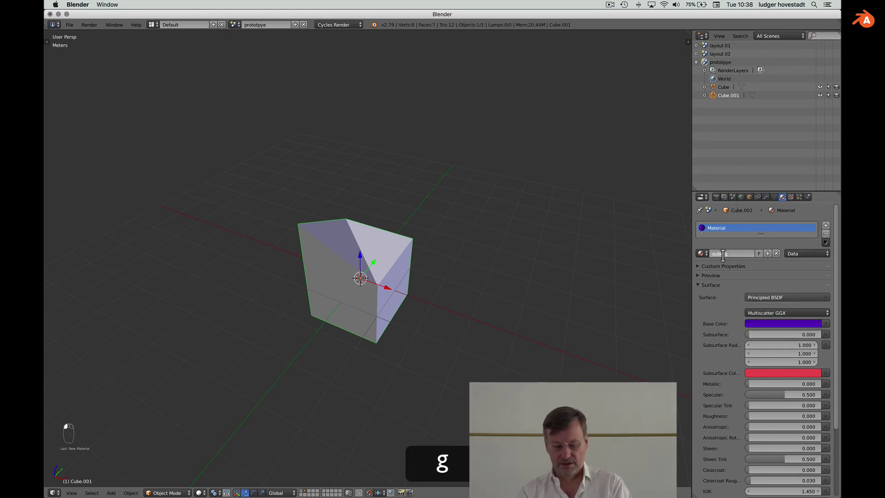
text(ine metallic)
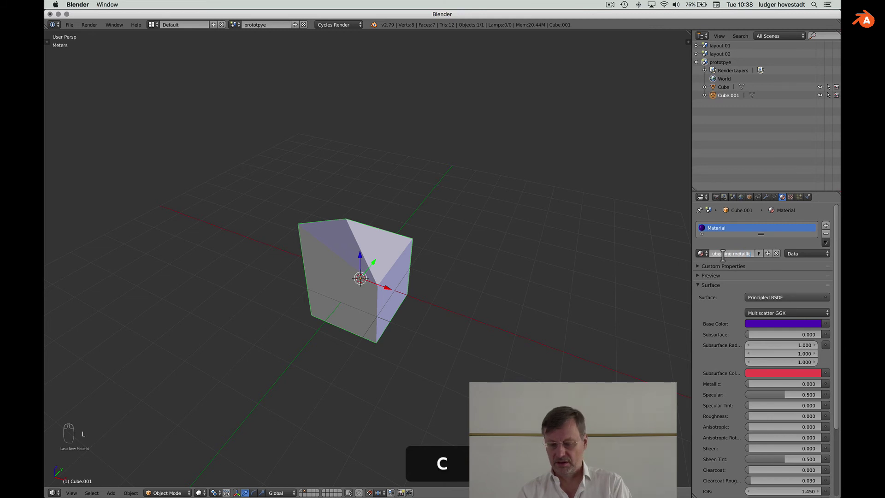
key(Return)
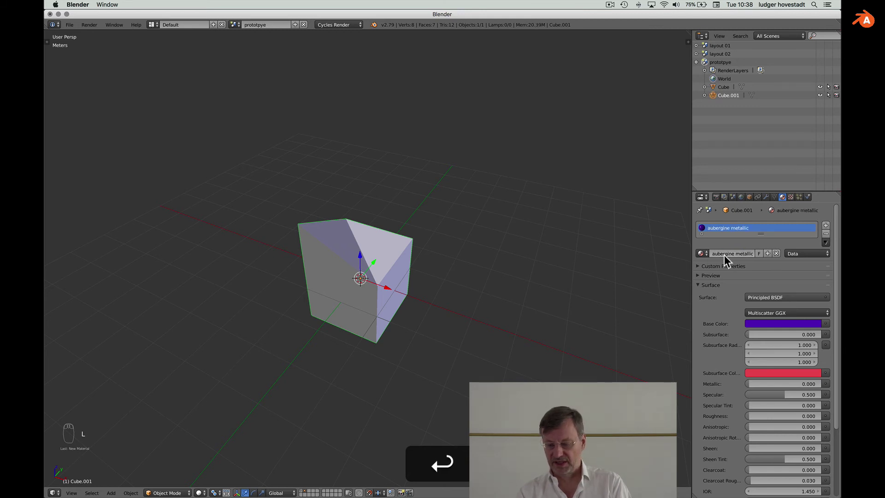
Step: Set the material's Metallic value to 1/3 and switch the viewport shading to Material
click(775, 382)
text(1/3)
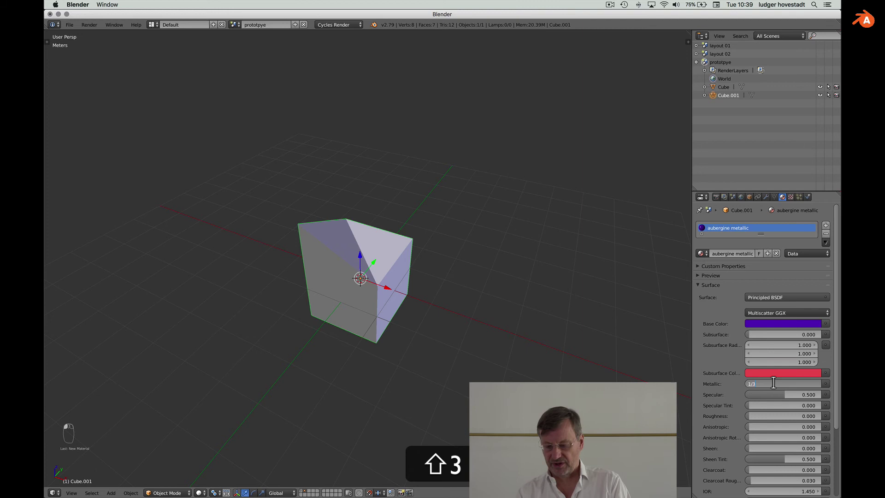
key(Return)
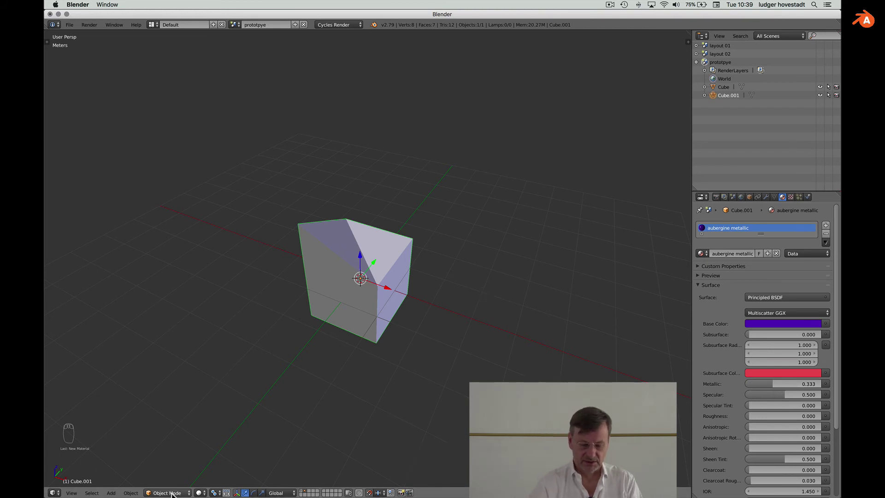
click(199, 493)
click(211, 446)
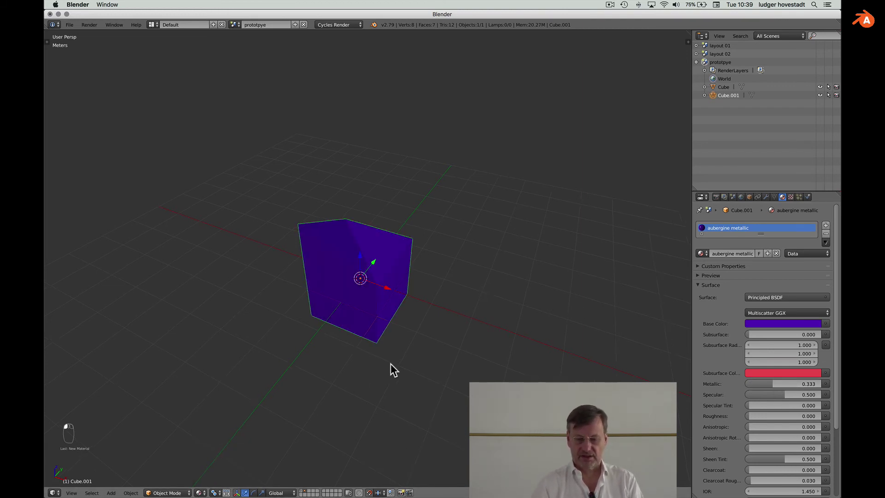
Step: Compare the original cube on the first layer with the modified cube on the second, alongside the group's Dupli Visibility settings
scroll(391, 363, up, 5)
scroll(391, 364, down, 5)
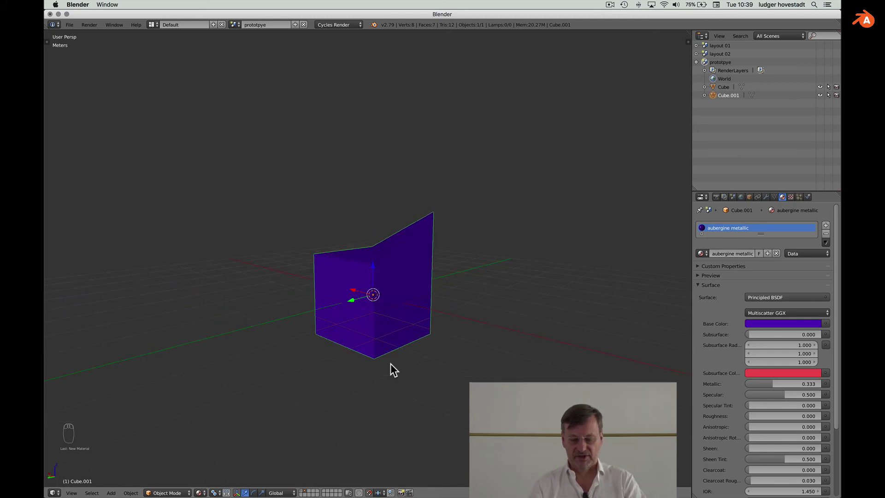
click(749, 197)
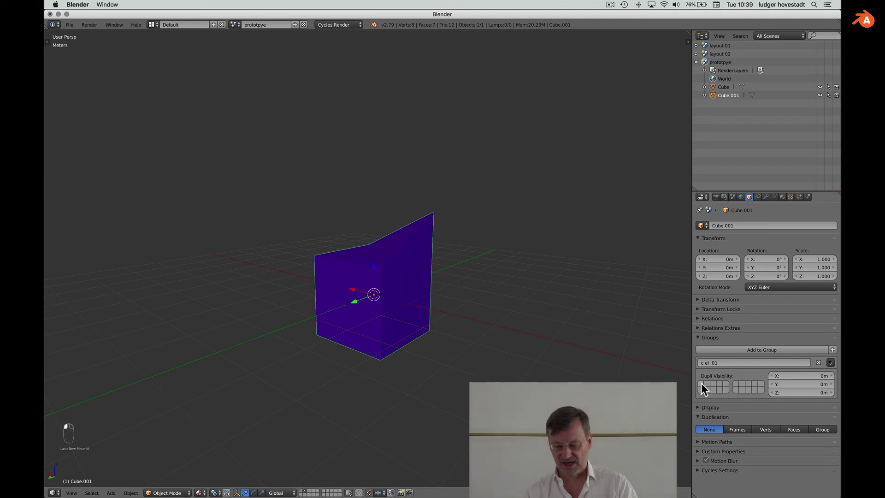
click(302, 490)
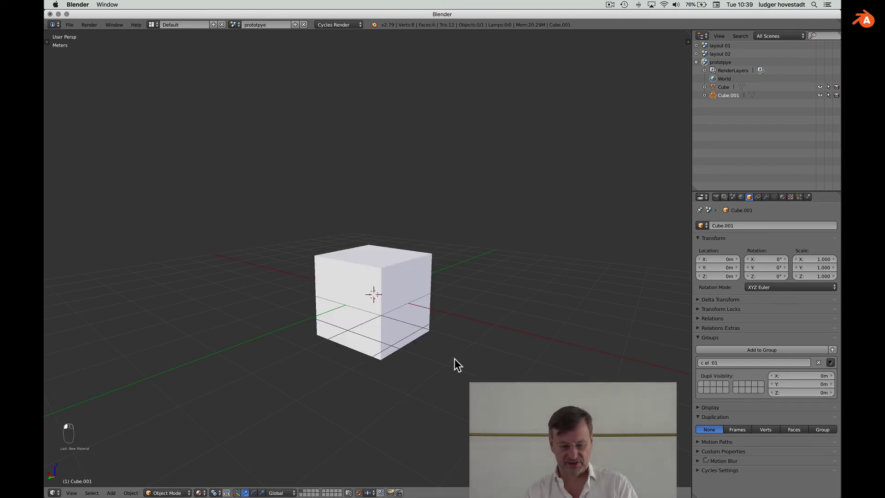
scroll(424, 288, up, 3)
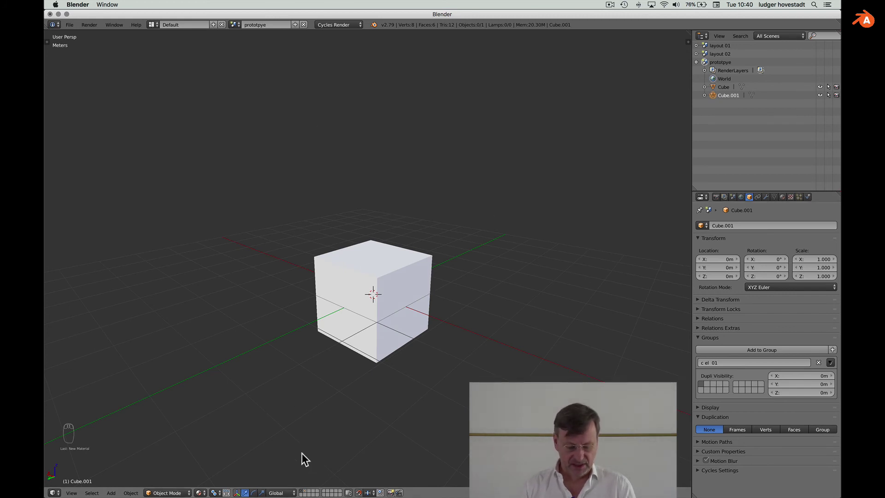
click(306, 490)
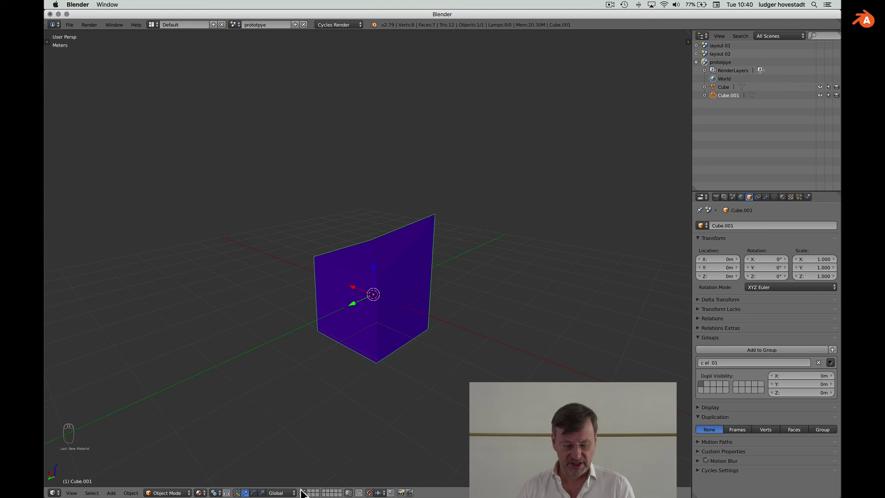
click(302, 492)
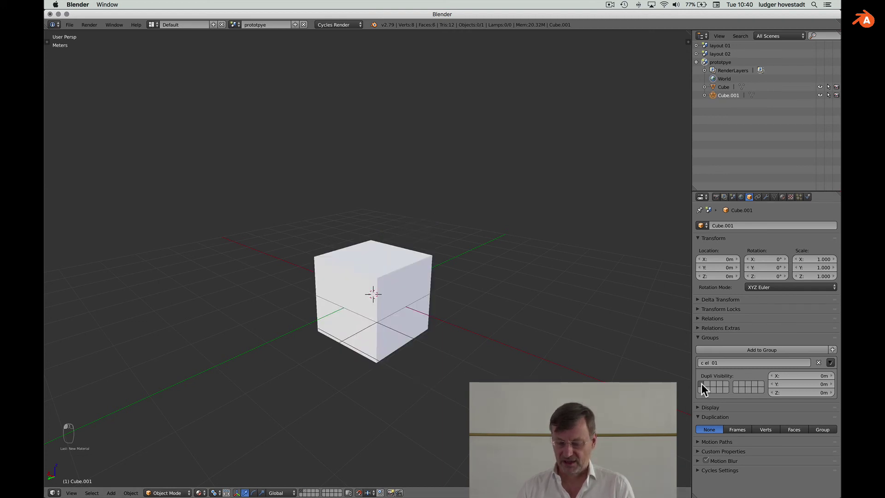
click(303, 491)
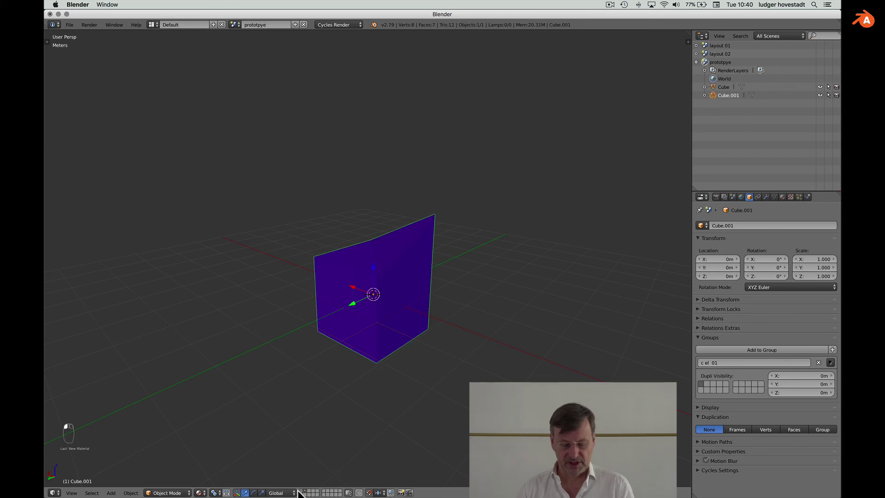
click(301, 492)
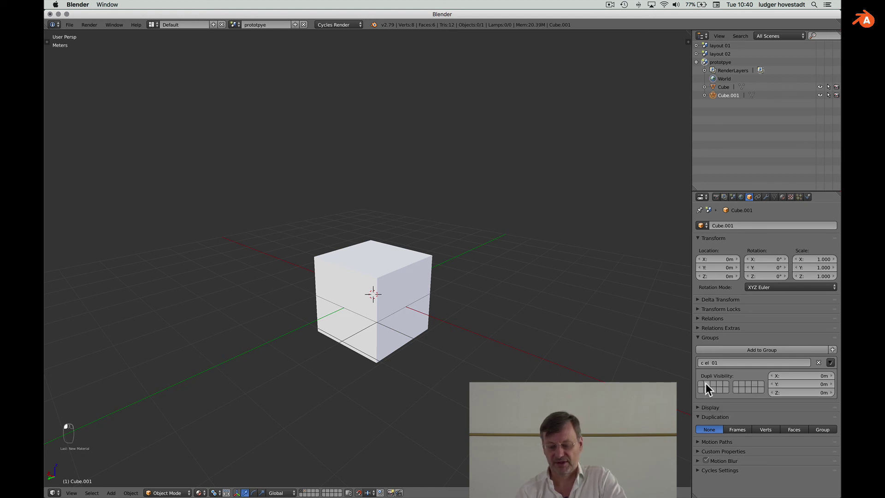
Step: Check the instances in the layout 01 scene, return to the prototype scene and set the group's Dupli Visibility to the second layer
click(235, 24)
click(243, 38)
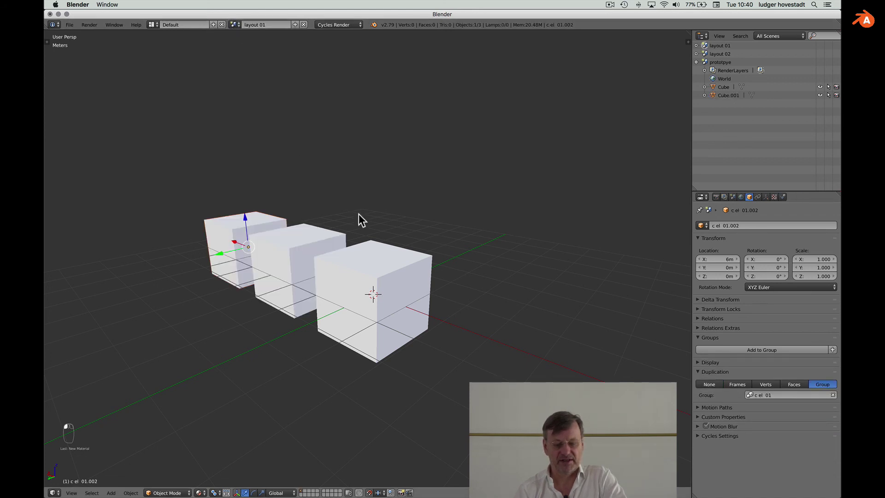
click(234, 25)
click(239, 54)
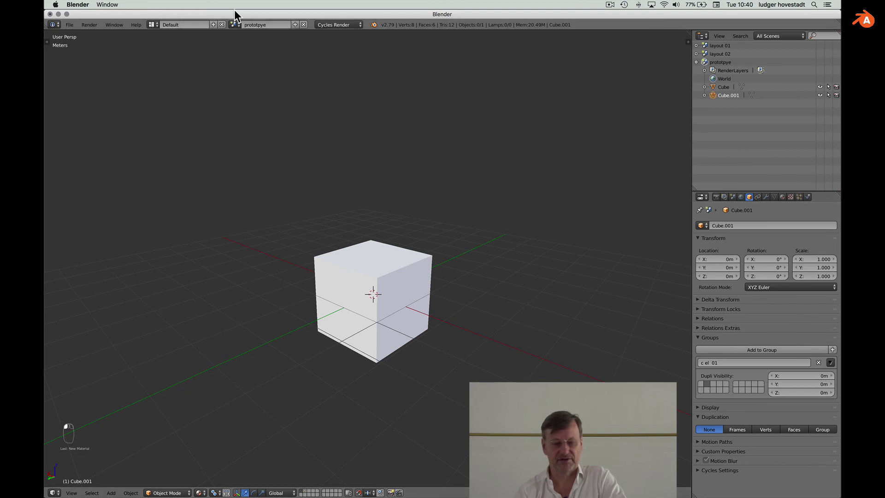
Step: Examine the group instances in the layout 01 scene and in the layout 02 scene
click(237, 26)
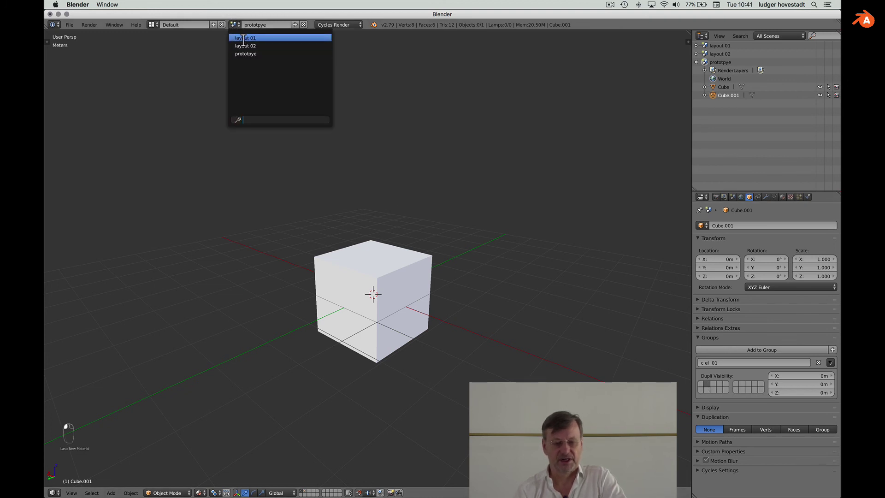
click(241, 38)
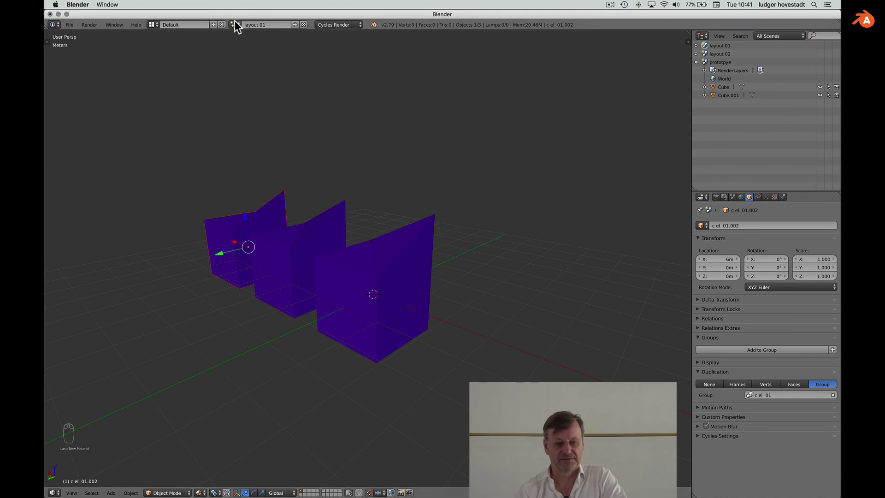
click(234, 25)
click(240, 46)
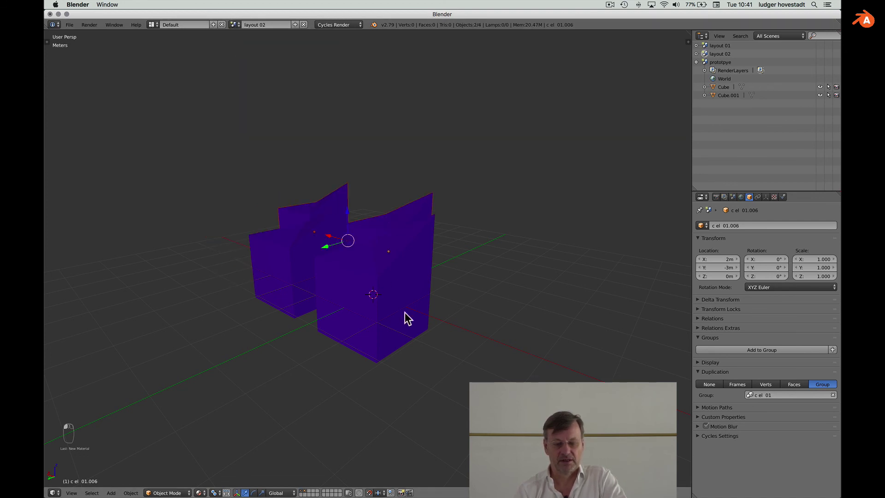
Step: Inspect the layout 02 instances from above, showing only the second layer and only the first layer in turn
middle_drag(405, 316, 405, 317)
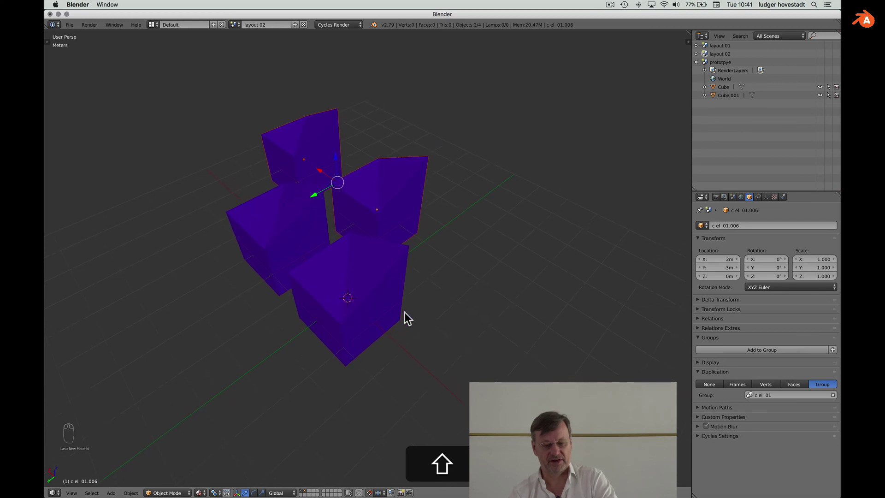
click(307, 493)
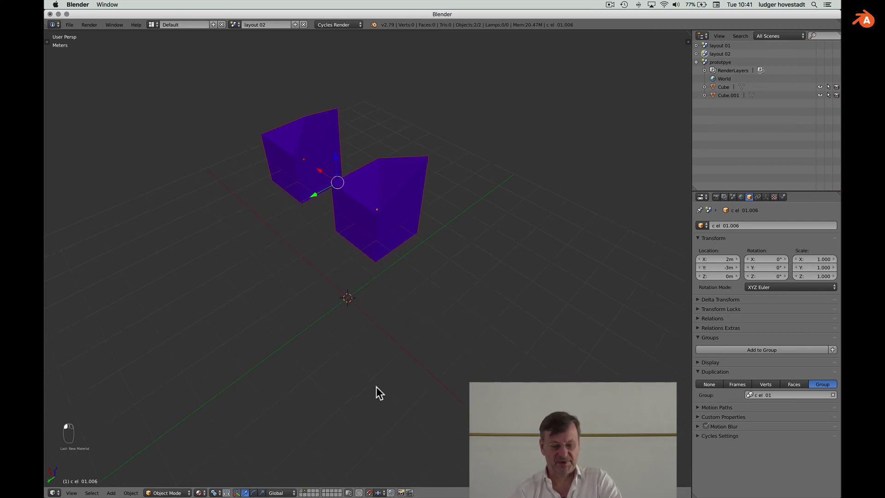
click(304, 490)
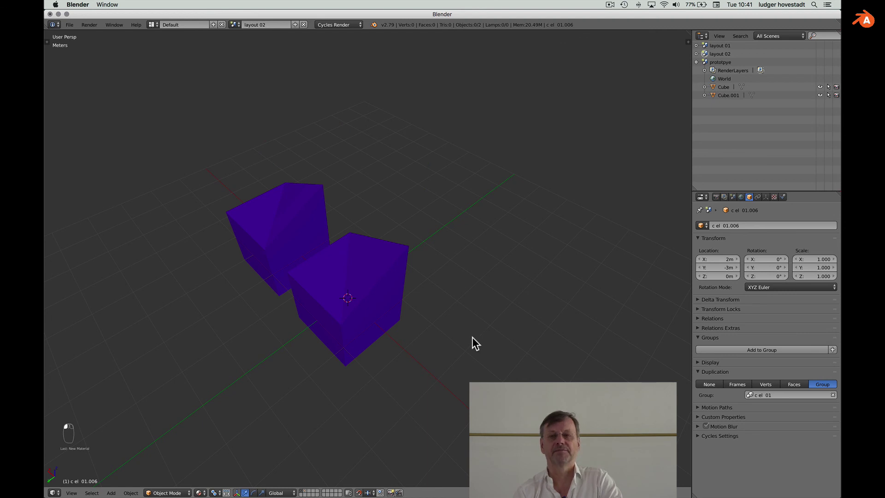